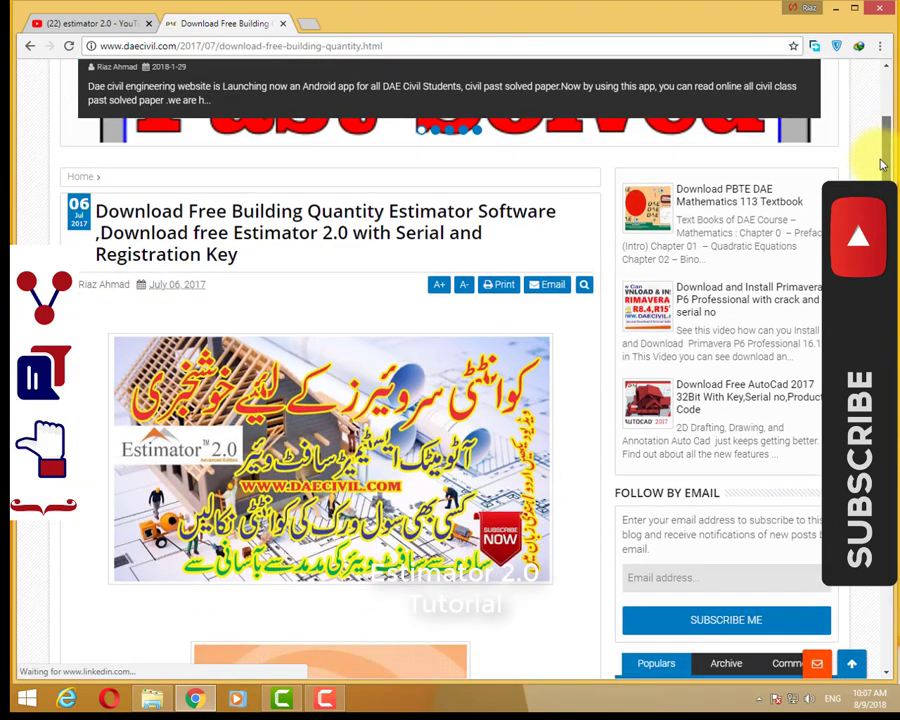
Review the daecivil Estimator 2.0 post, glancing at YouTube results, and locate its download section
drag(887, 115, 884, 281)
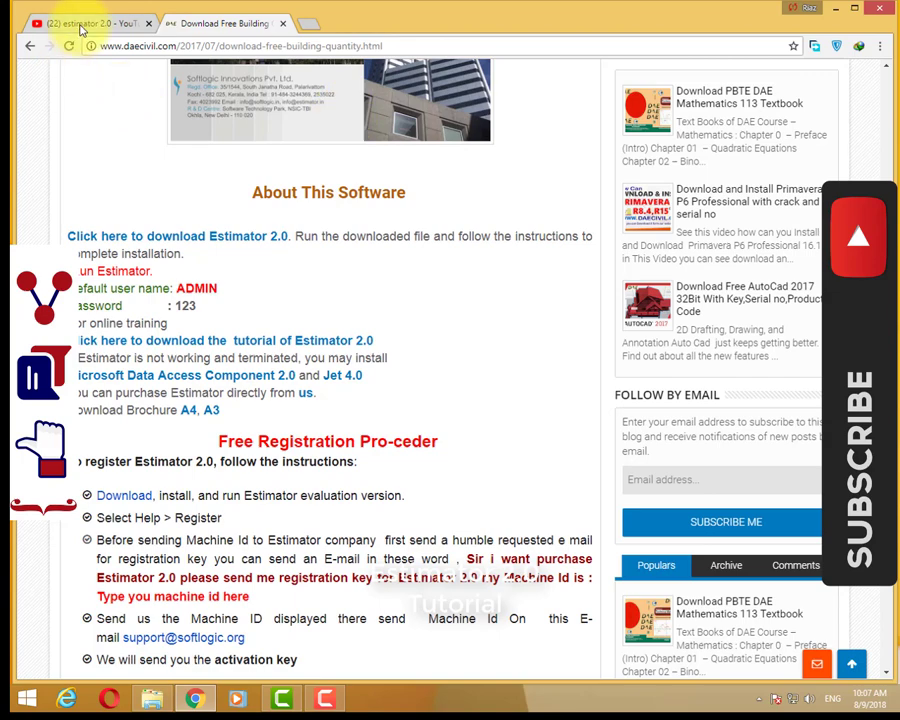
click(82, 25)
click(190, 23)
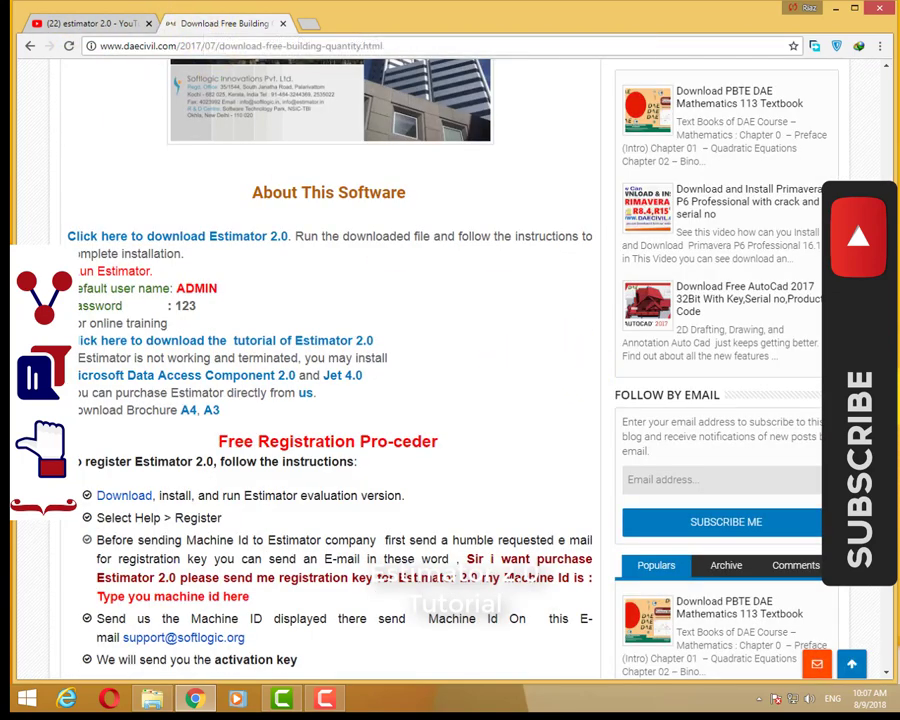
scroll(330, 370, down, 2)
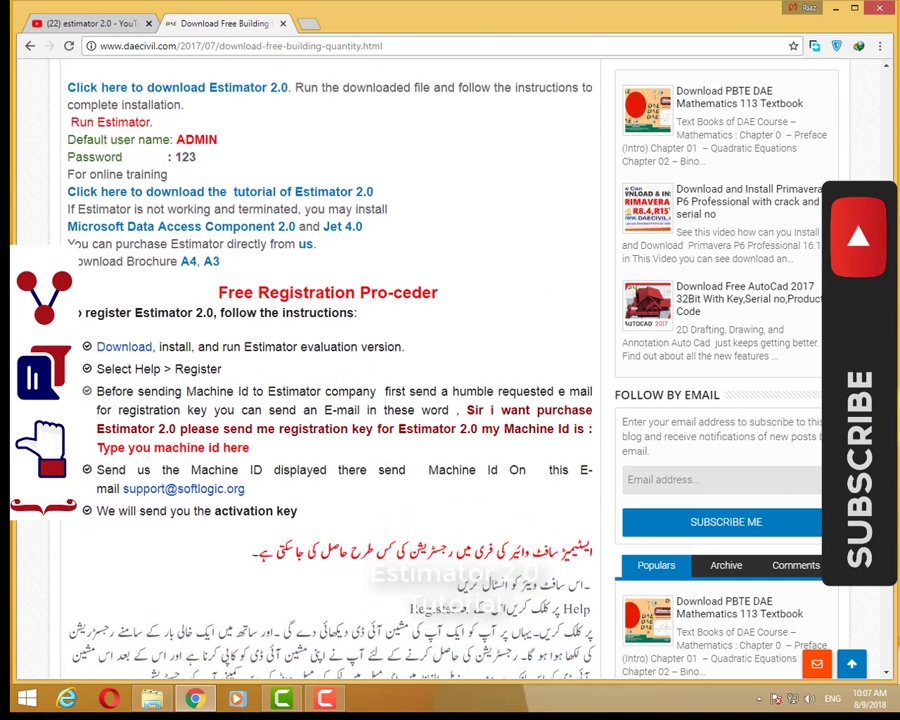
scroll(330, 370, down, 1)
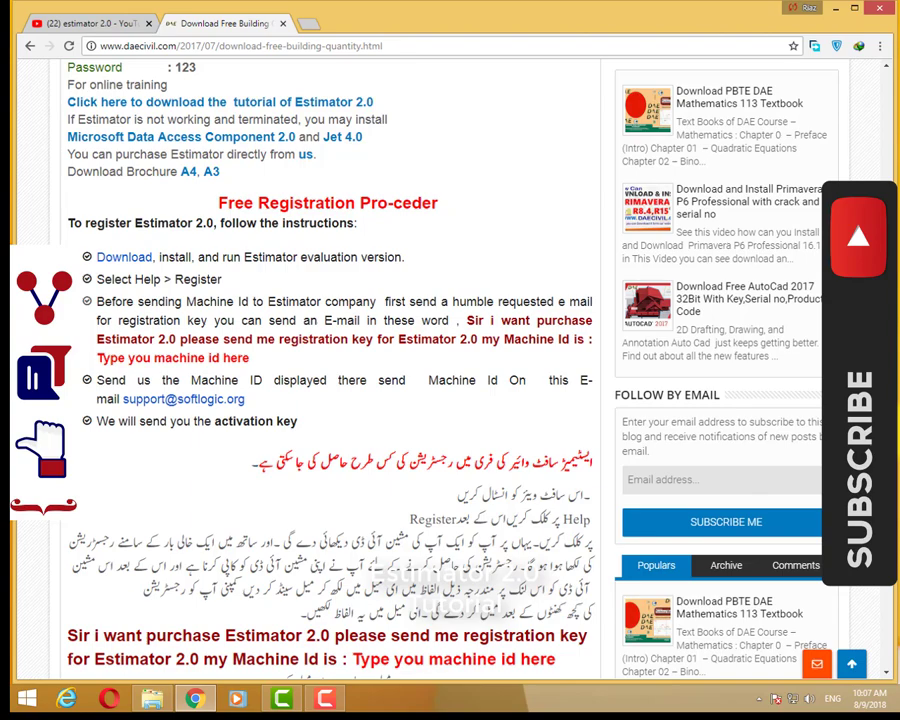
scroll(510, 230, down, 1)
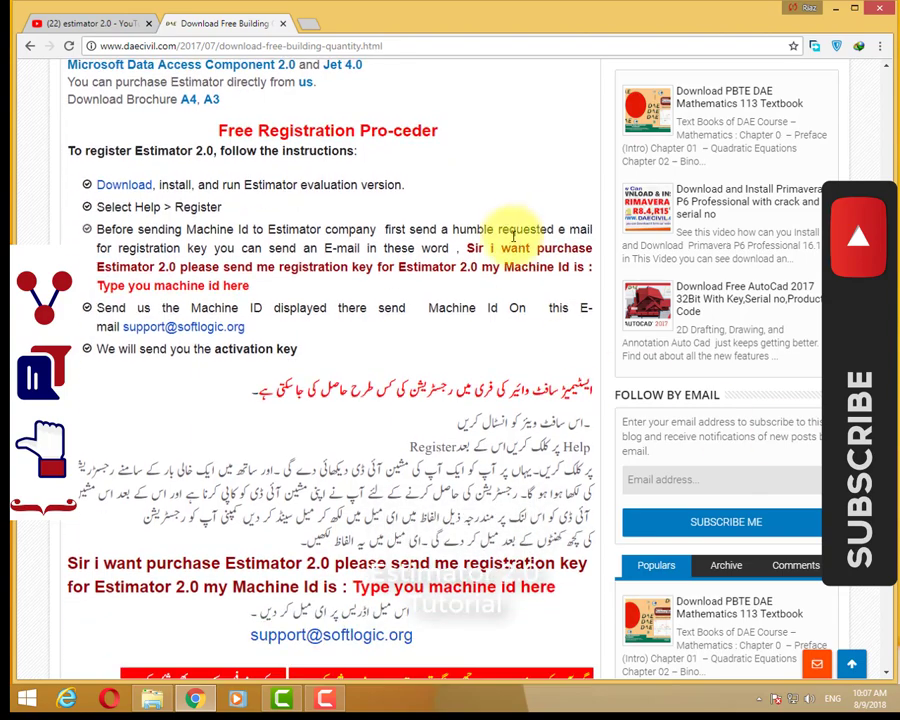
scroll(515, 238, up, 2)
scroll(537, 311, up, 5)
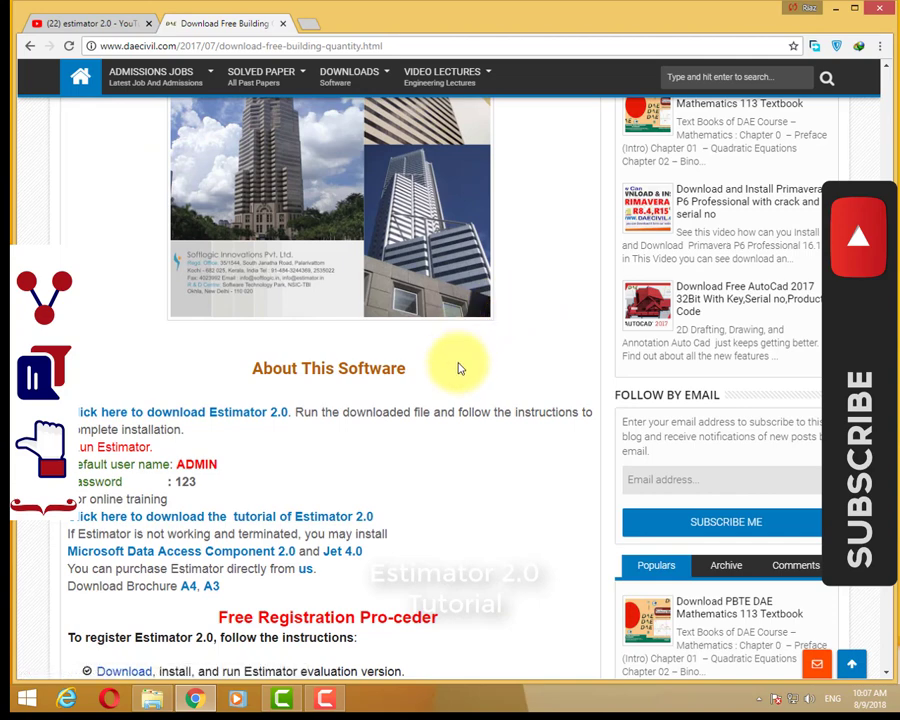
scroll(502, 380, up, 5)
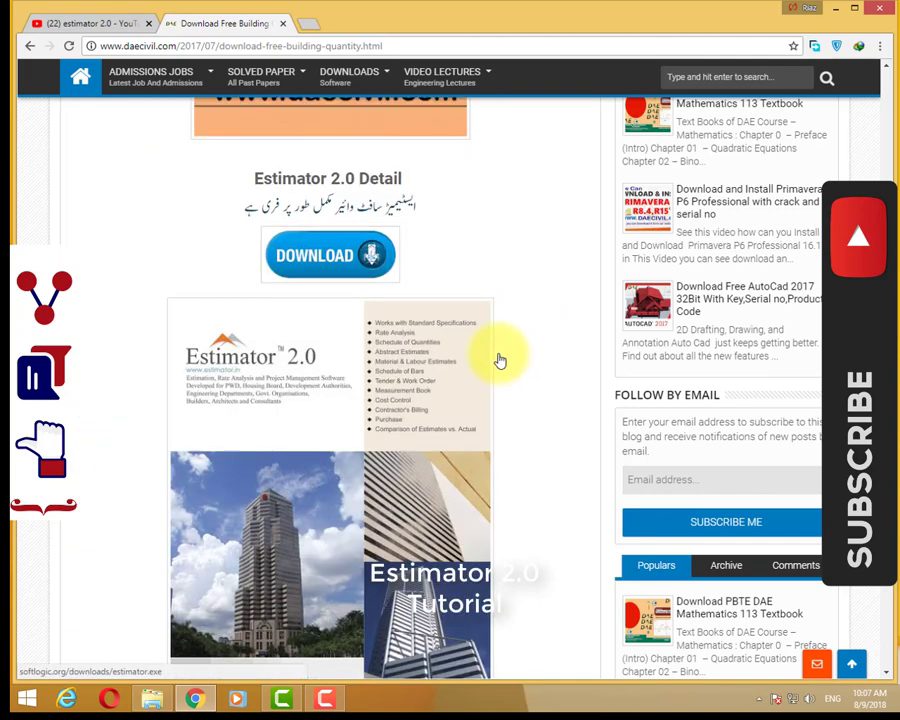
Download estimator.exe, keep the existing duplicate download, and launch the completed installer
click(344, 260)
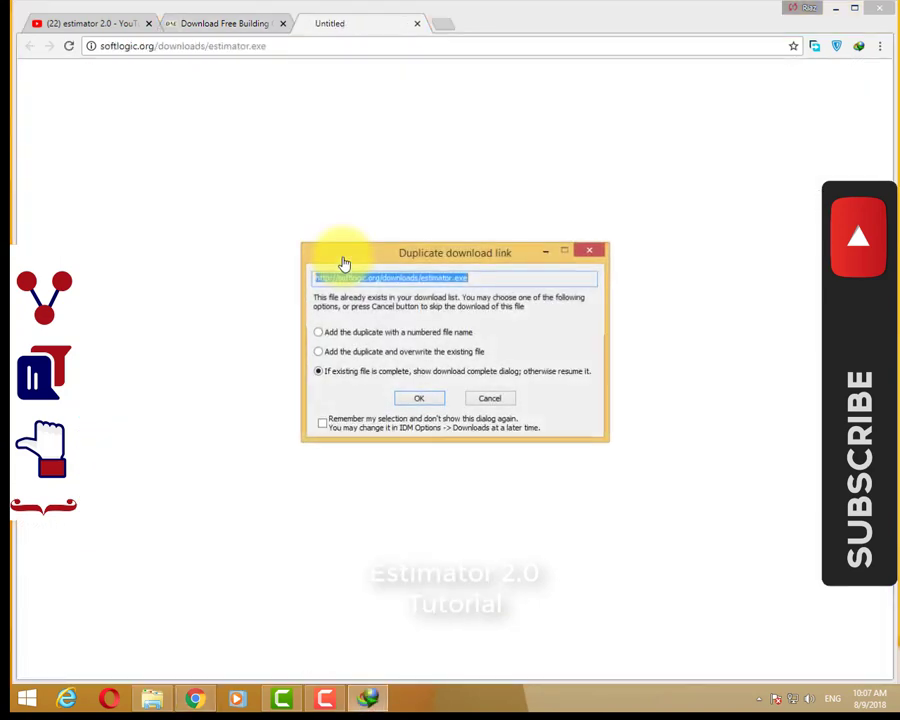
drag(516, 254, 528, 301)
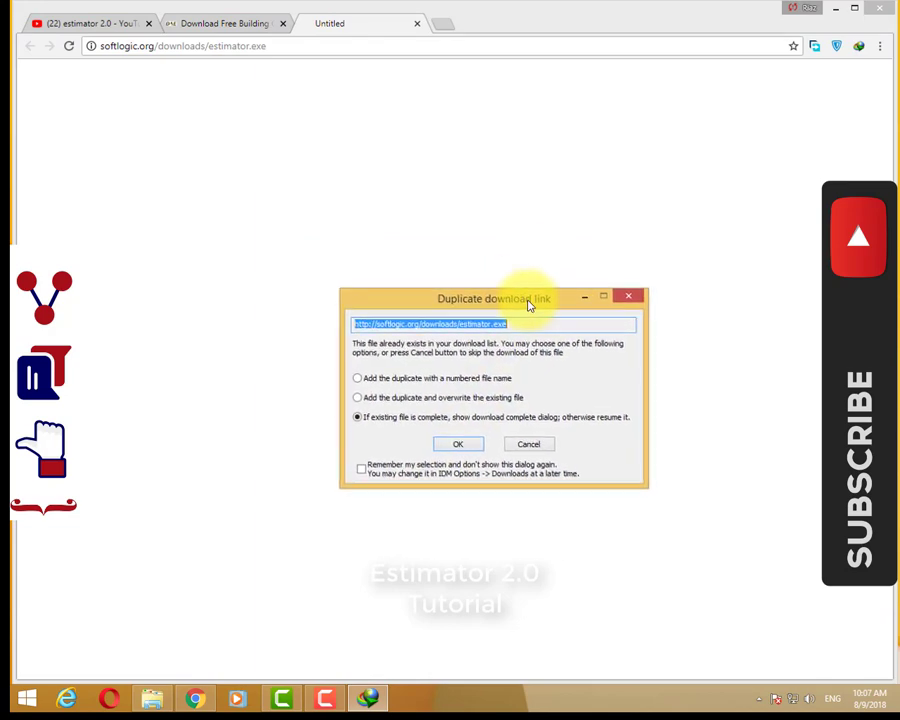
click(460, 444)
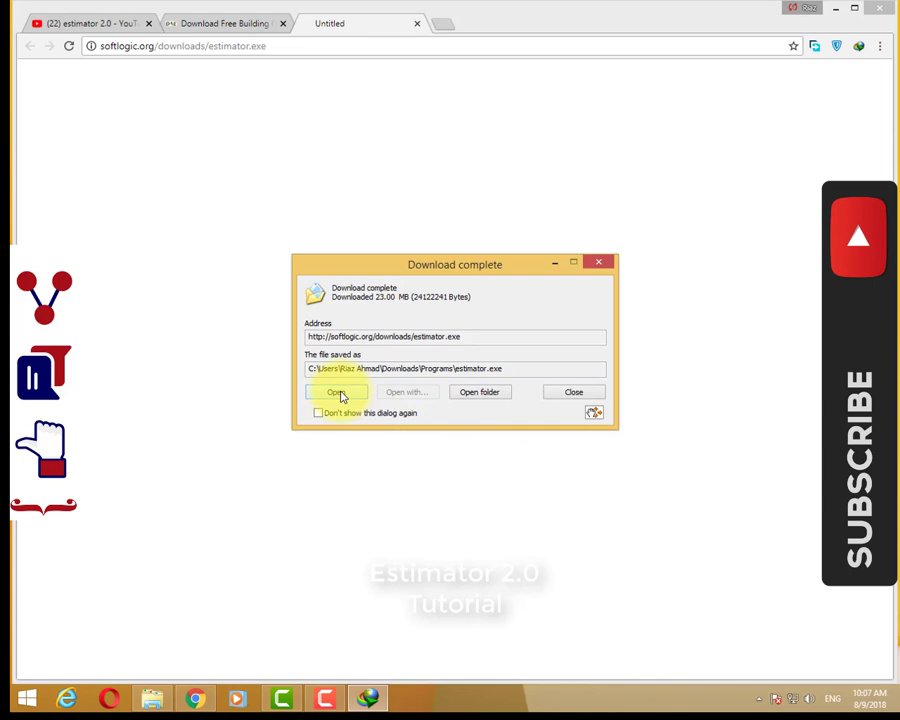
mouse_move(508, 274)
mouse_down()
mouse_move(620, 298)
mouse_move(616, 329)
mouse_up()
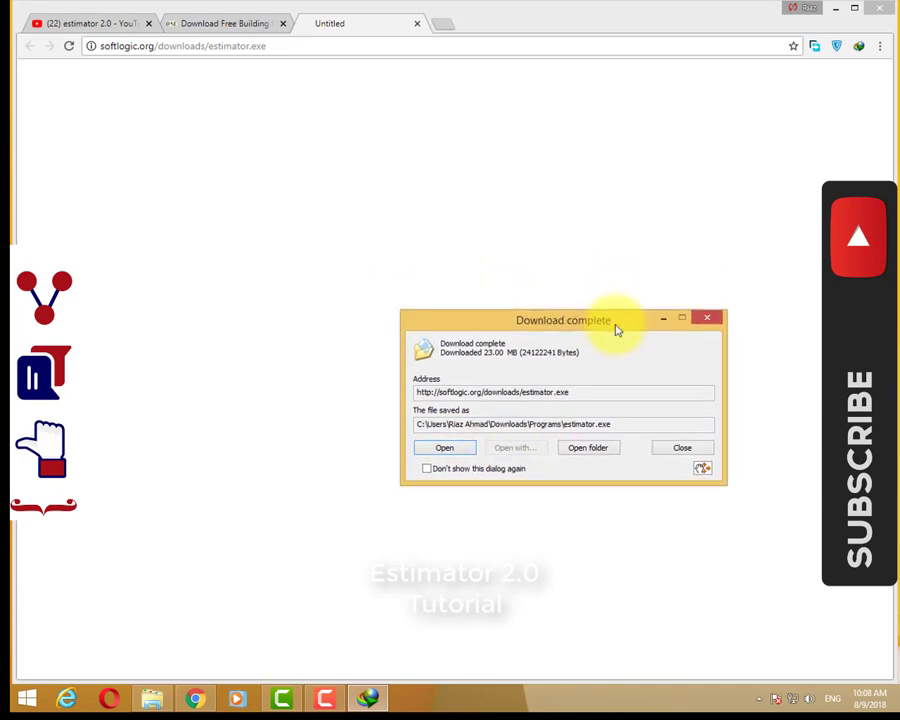
click(446, 451)
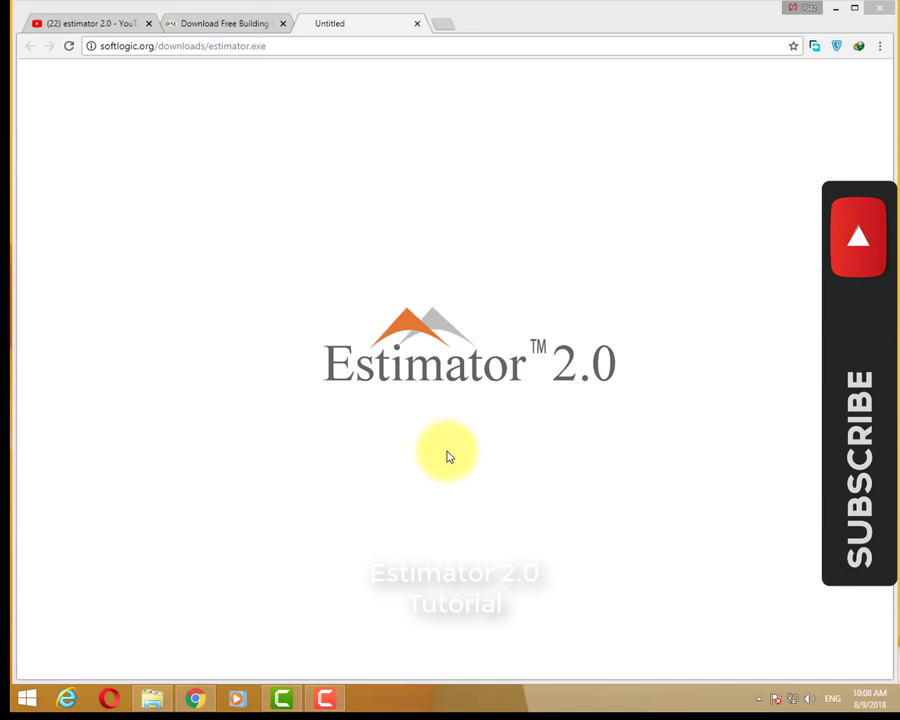
Subscribe to the Estimator 2.0 tutorial channel on YouTube, then return to the setup wizard
click(113, 24)
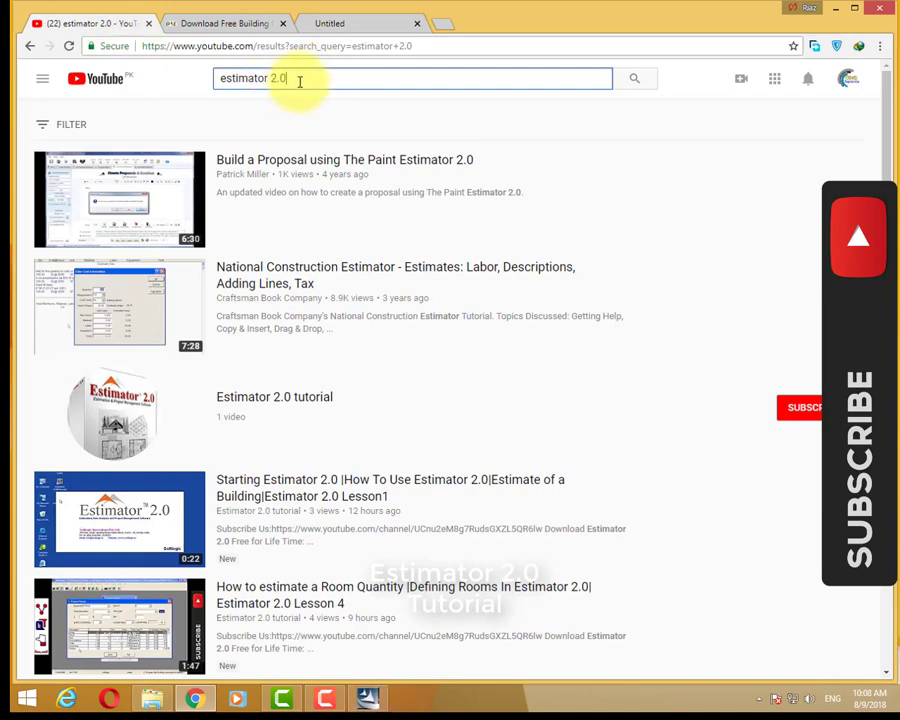
click(283, 401)
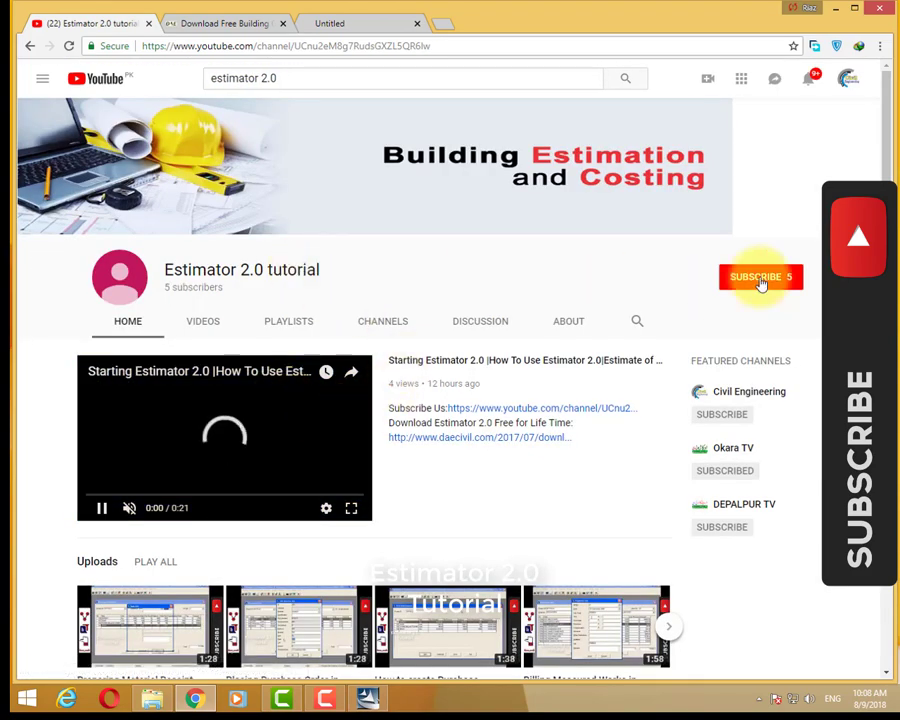
click(760, 280)
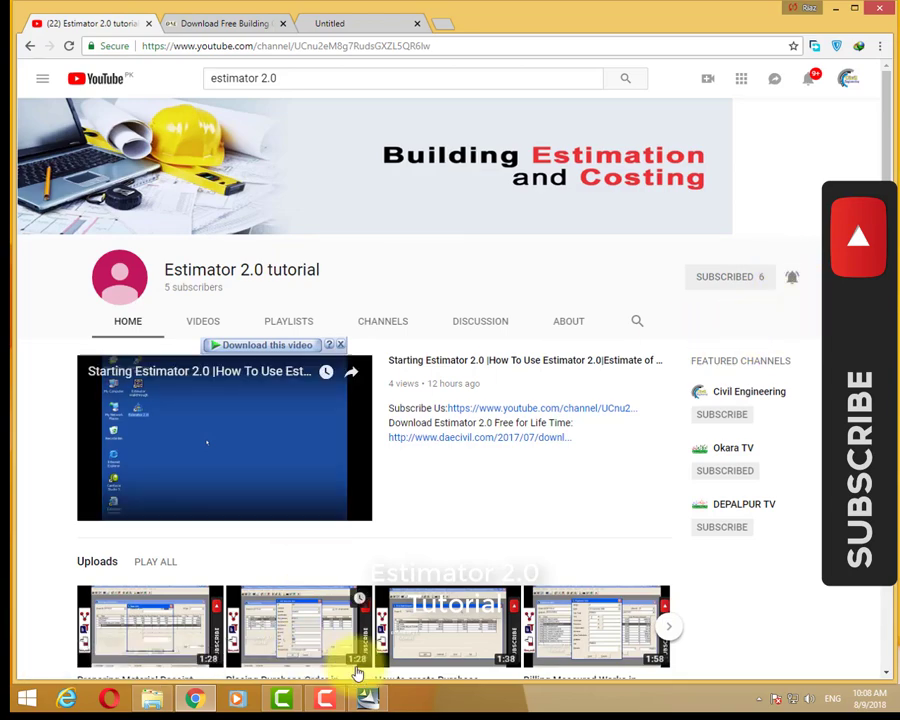
click(368, 698)
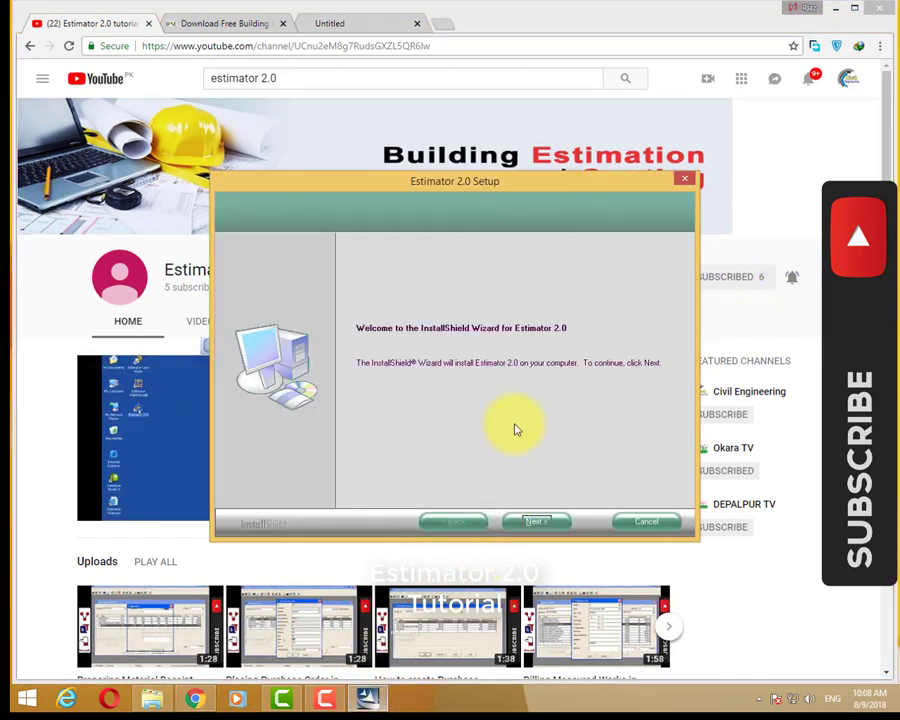
Accept the license terms and enter 'Sabir Construction' as the company name
click(544, 523)
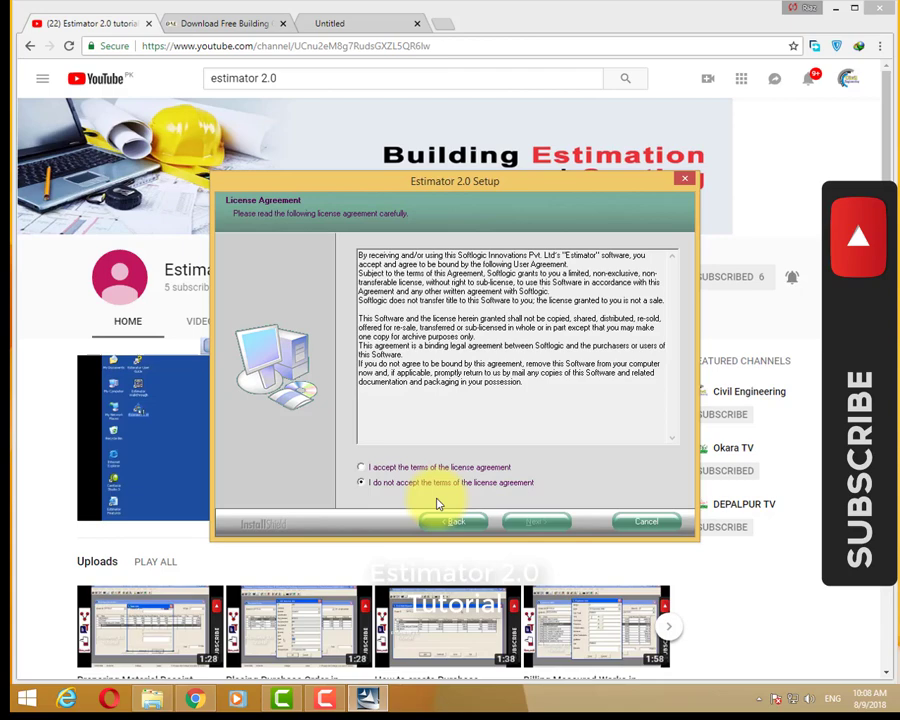
click(395, 470)
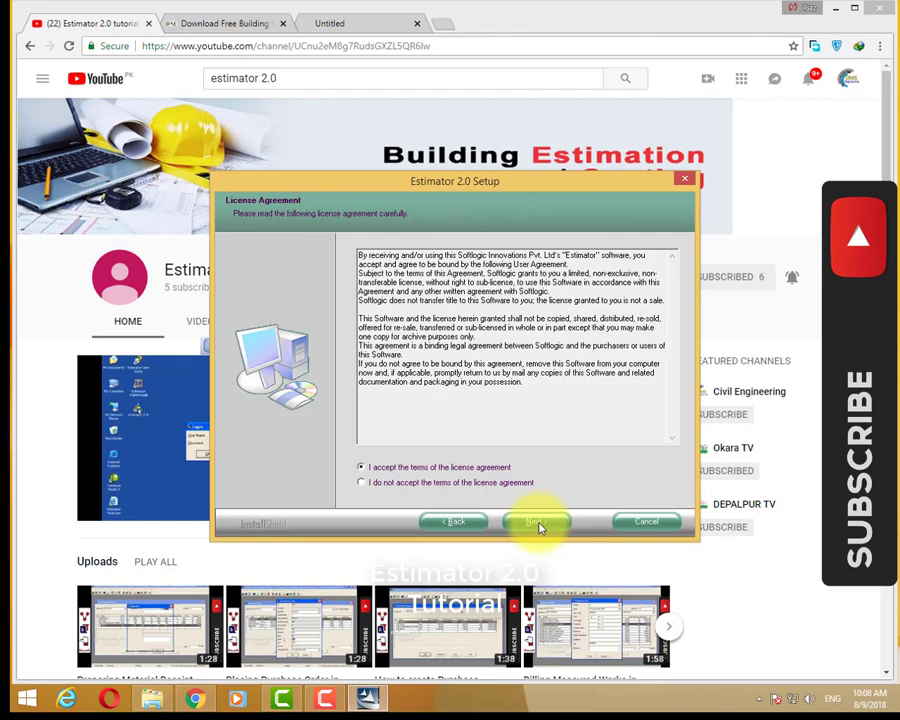
click(538, 524)
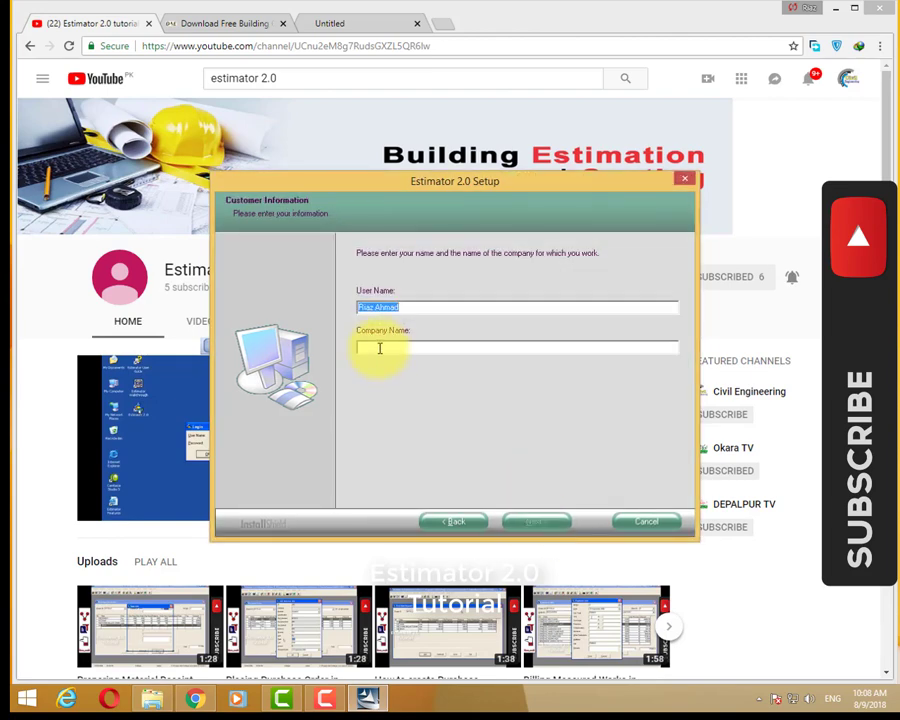
click(385, 348)
text(Sa)
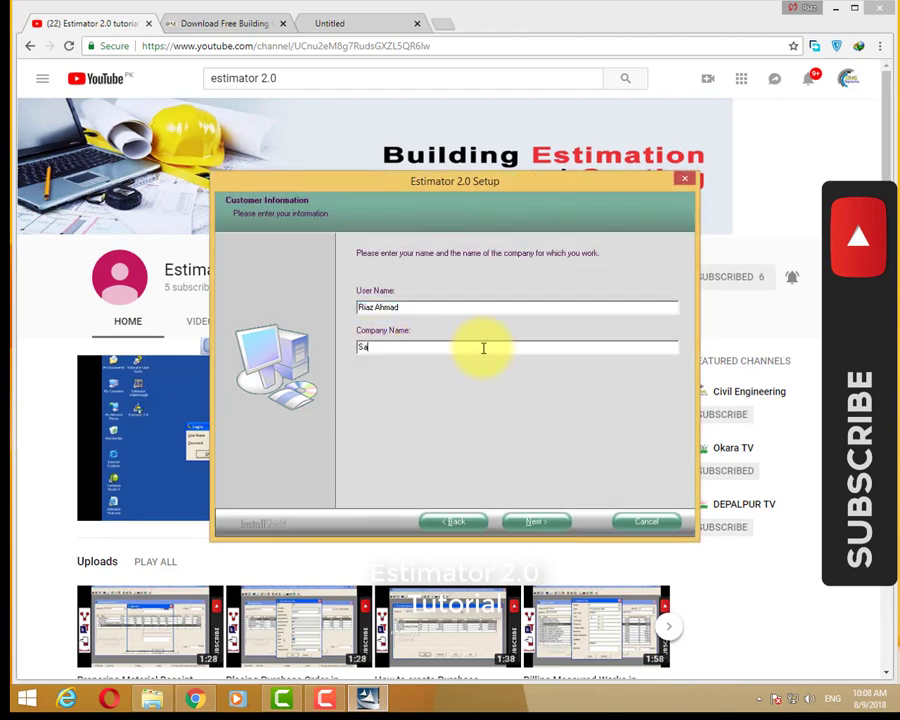
text(bir Constru)
text(ctio)
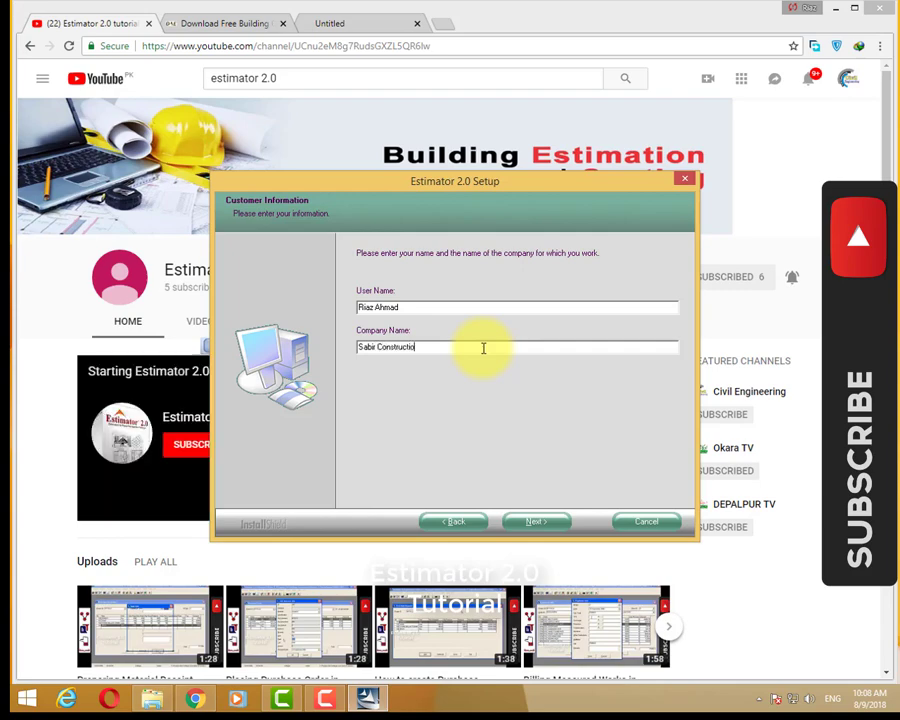
text(n)
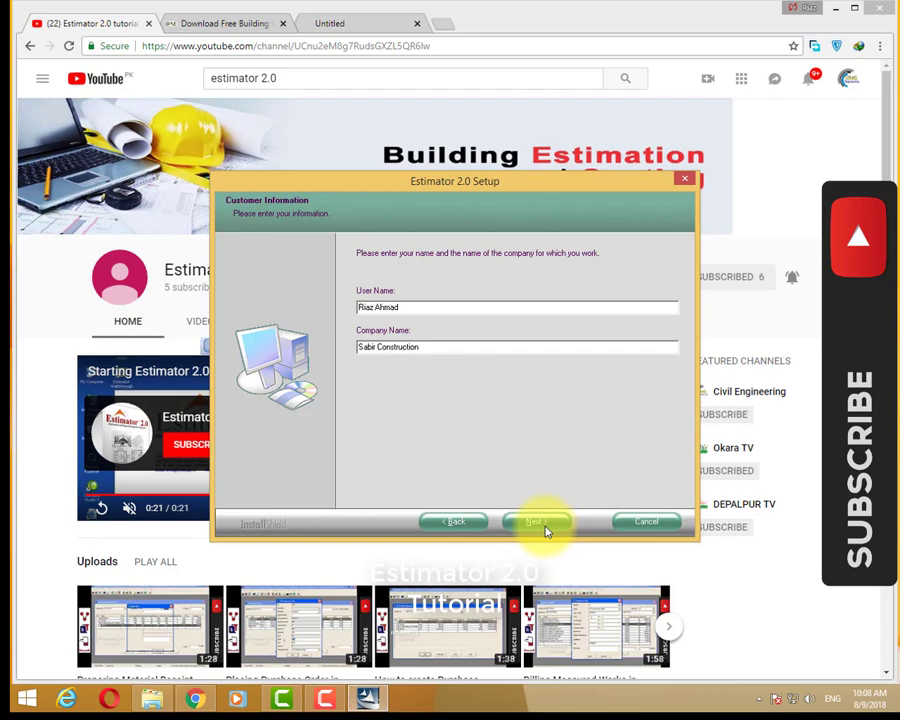
Install Estimator 2.0 into the default destination folder and finish the InstallShield wizard
click(540, 523)
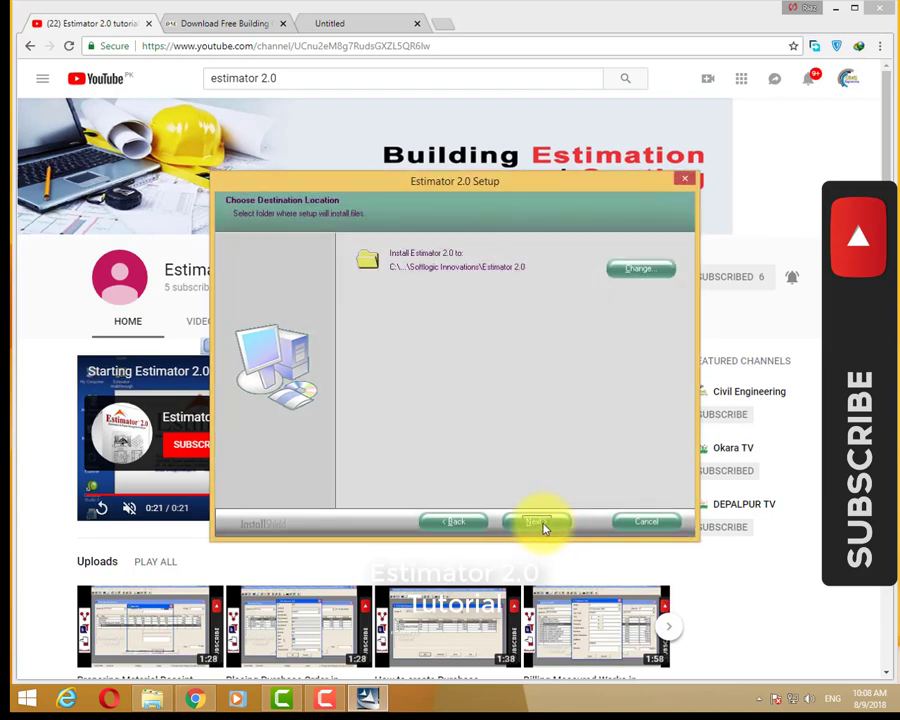
click(545, 524)
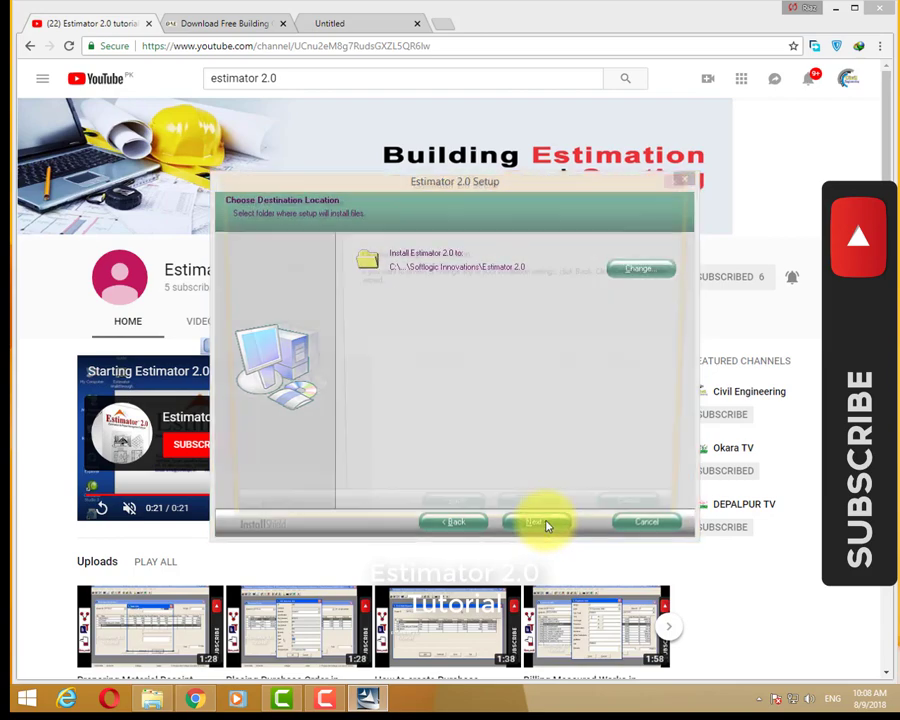
click(543, 525)
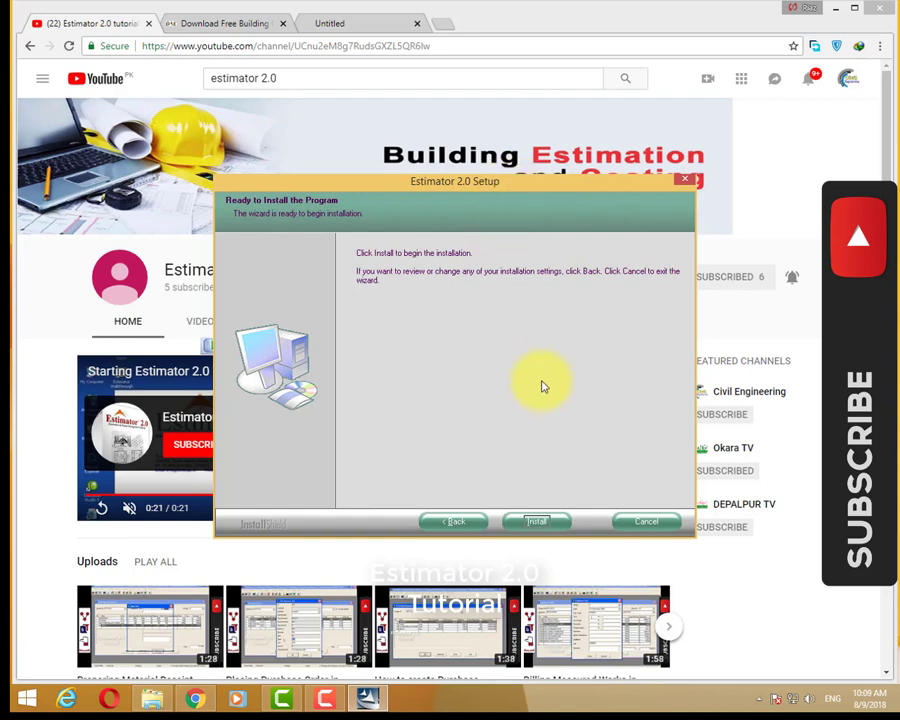
key(Return)
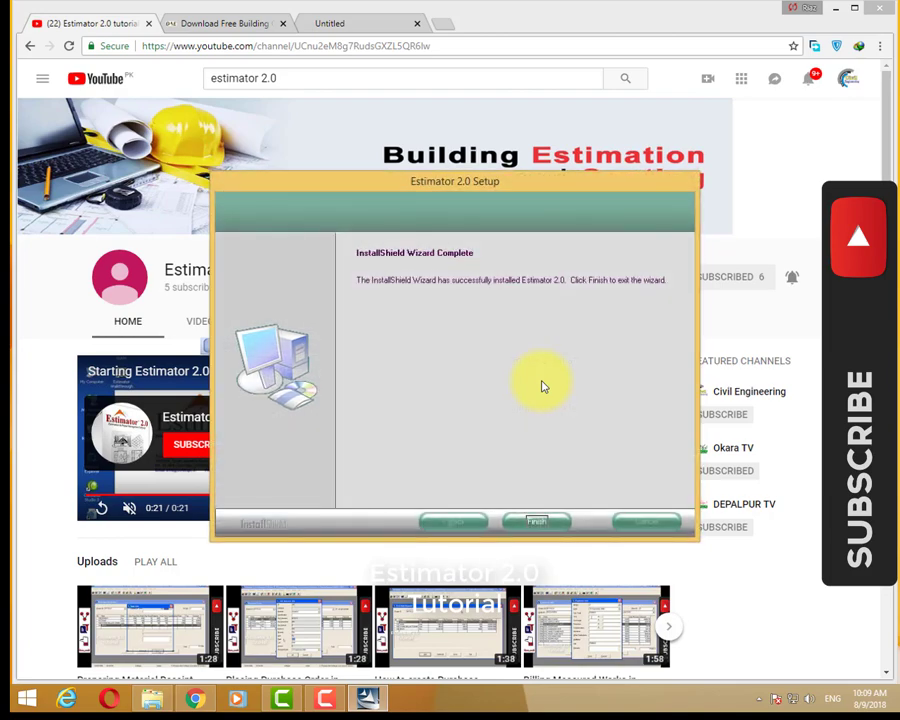
click(536, 524)
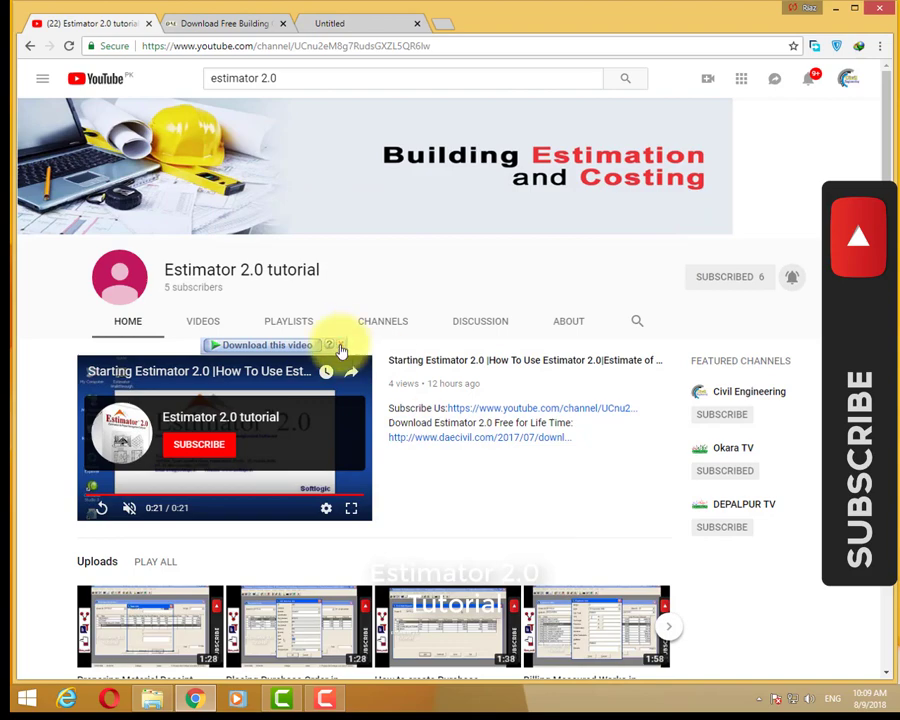
Dismiss the video download overlay, minimise Chrome, and refresh the desktop
click(340, 344)
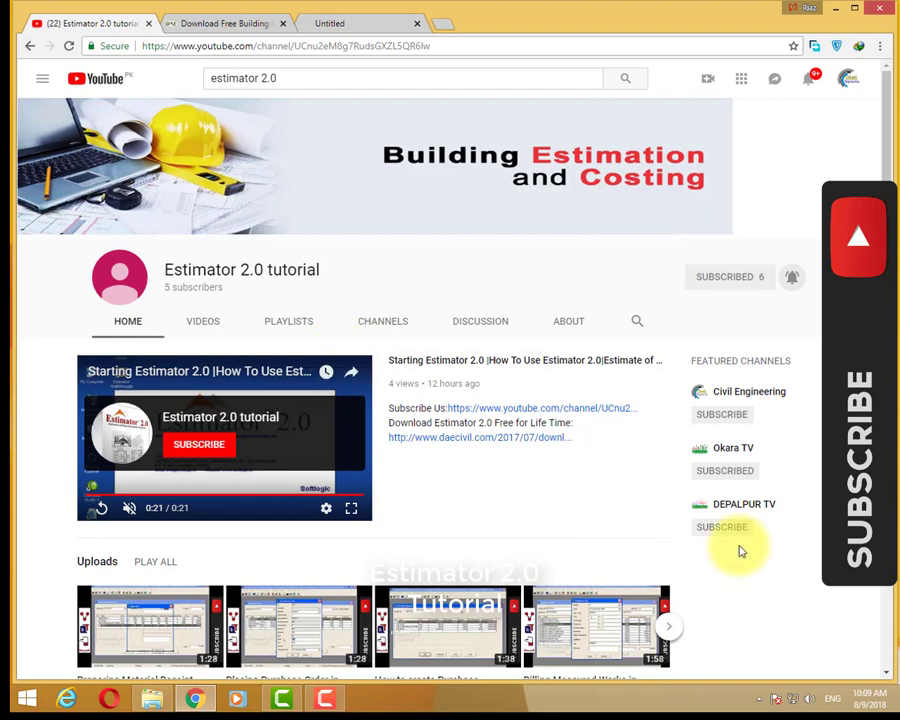
click(837, 9)
right_click(587, 389)
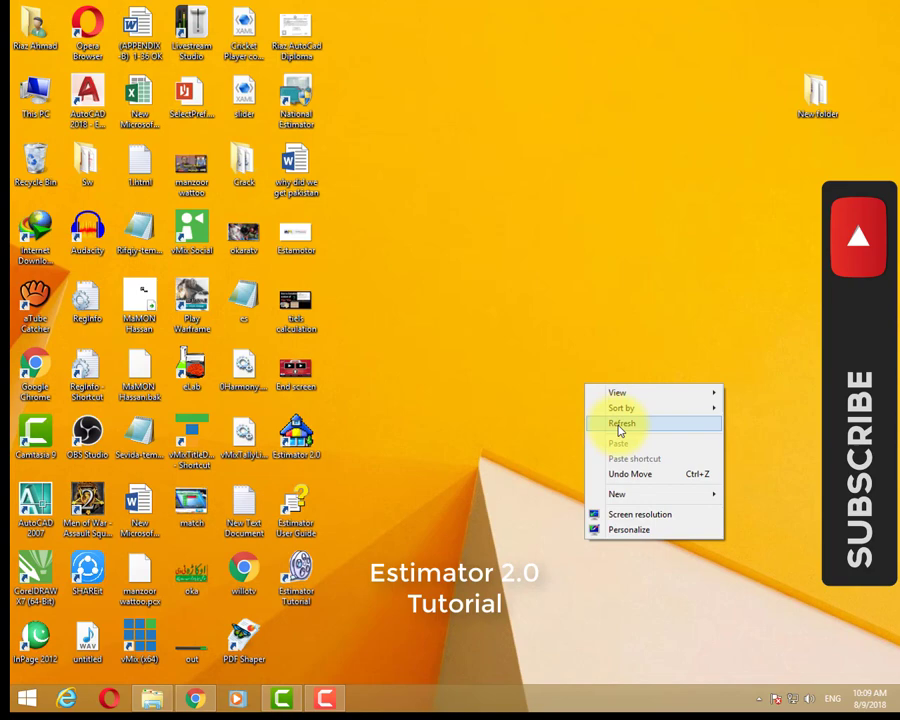
click(617, 427)
Refresh the desktop repeatedly until the Estimator 2.0 shortcut appears
right_click(542, 376)
click(575, 416)
right_click(516, 400)
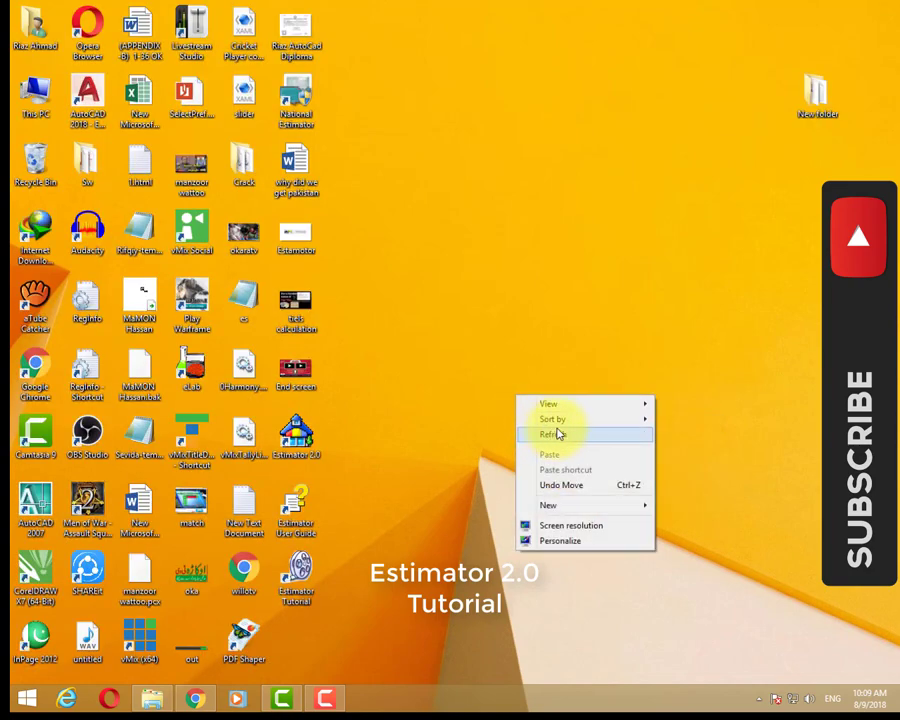
click(546, 434)
right_click(490, 408)
click(522, 442)
right_click(499, 382)
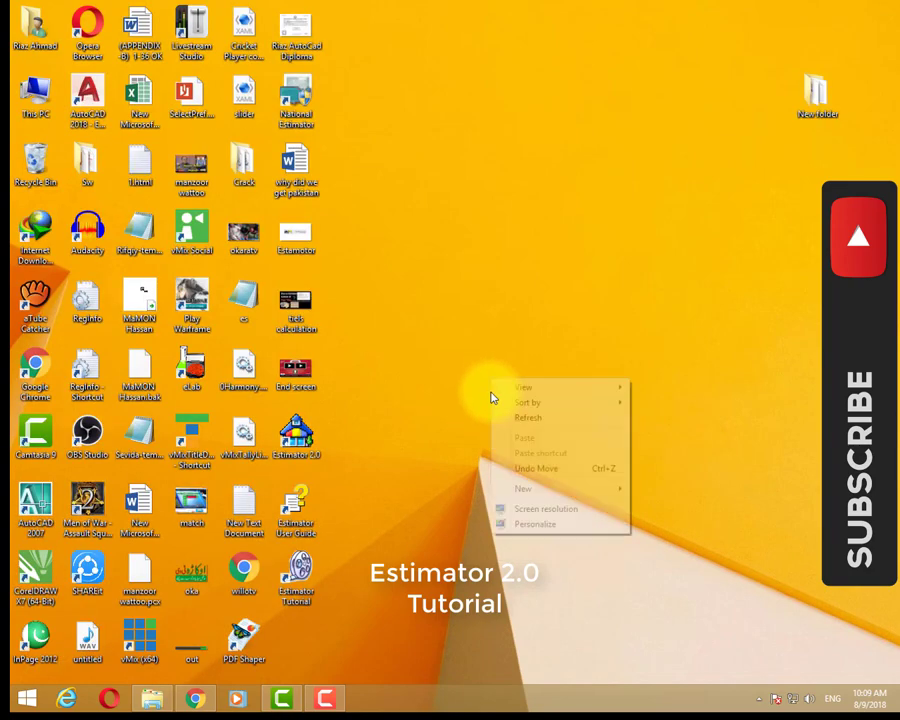
click(509, 417)
right_click(514, 396)
click(543, 436)
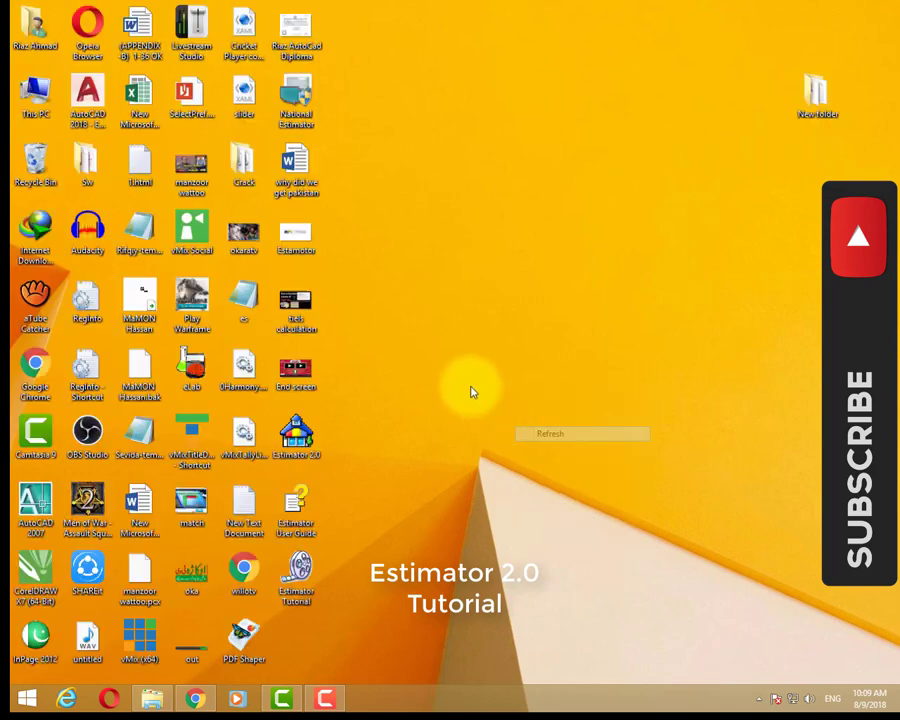
right_click(470, 388)
click(496, 428)
right_click(420, 376)
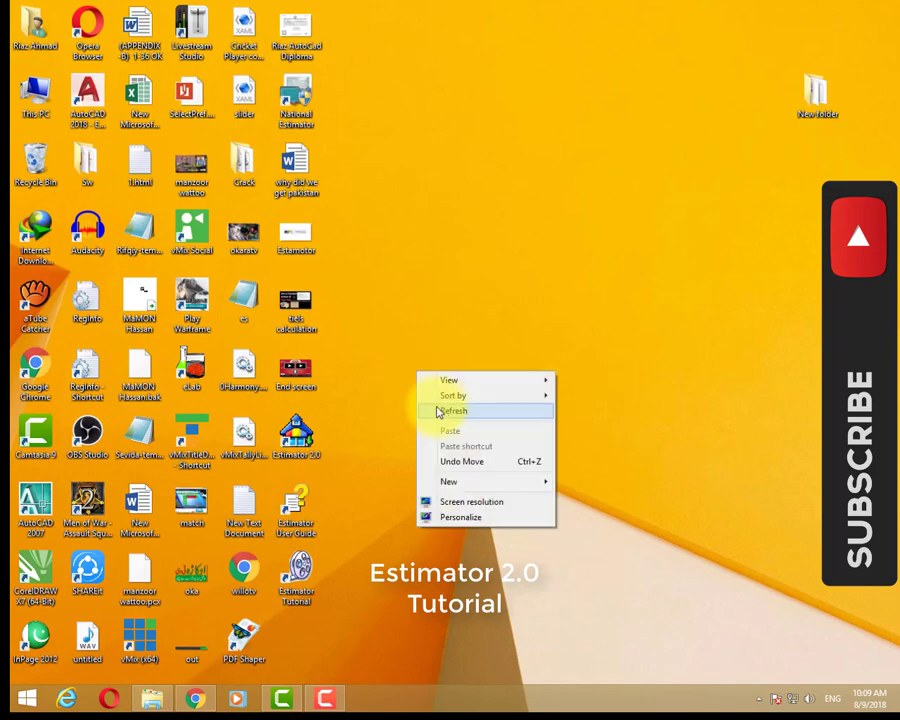
click(438, 408)
right_click(440, 374)
click(470, 412)
right_click(458, 399)
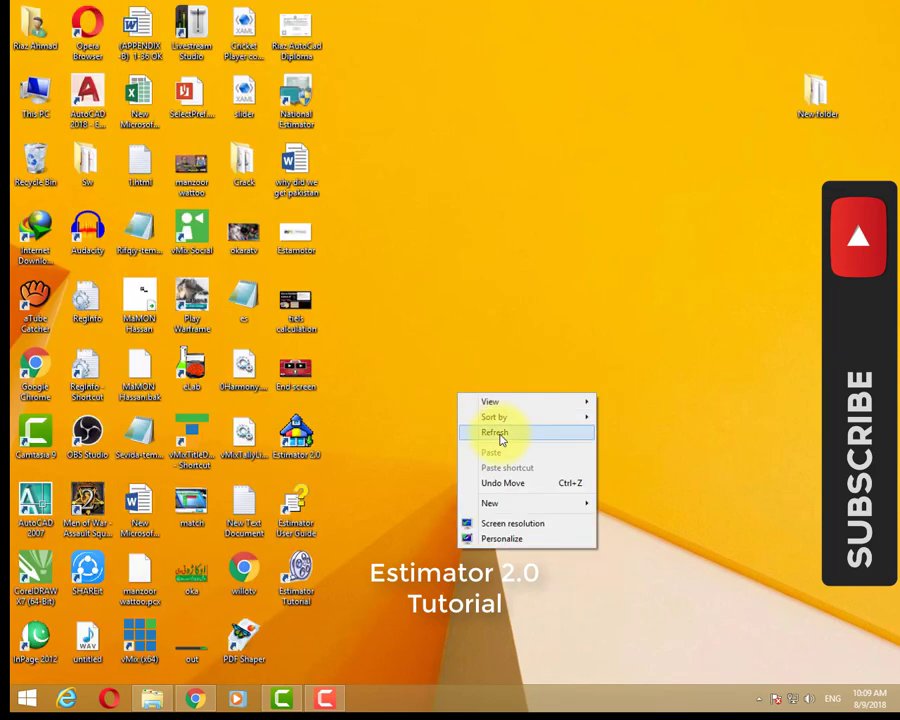
click(502, 438)
right_click(464, 401)
click(492, 440)
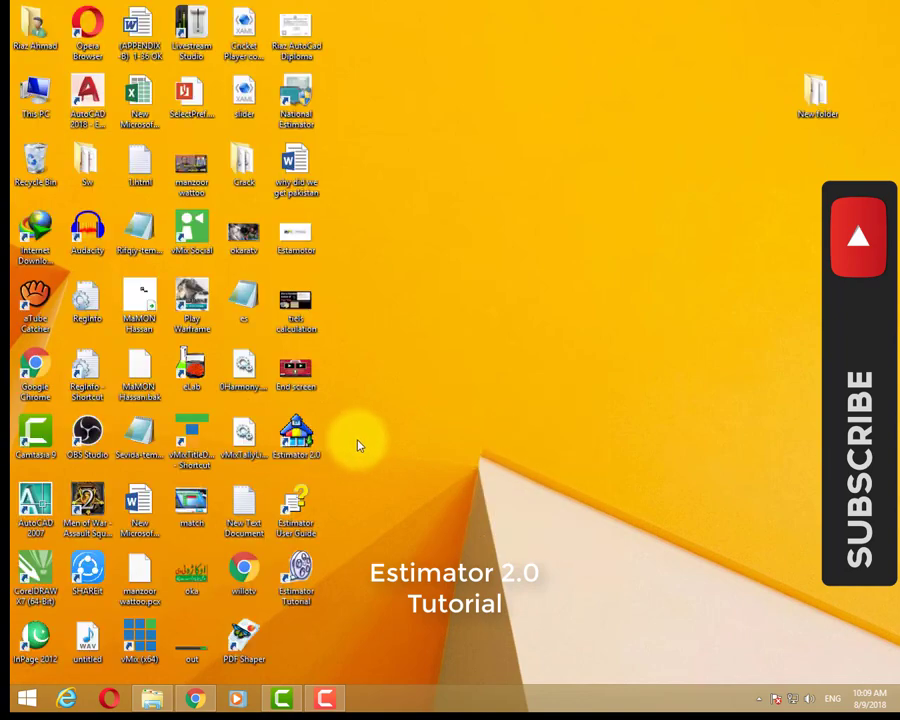
Launch Estimator 2.0 from its desktop shortcut and position the Contact Info form
double_click(307, 437)
right_click(307, 437)
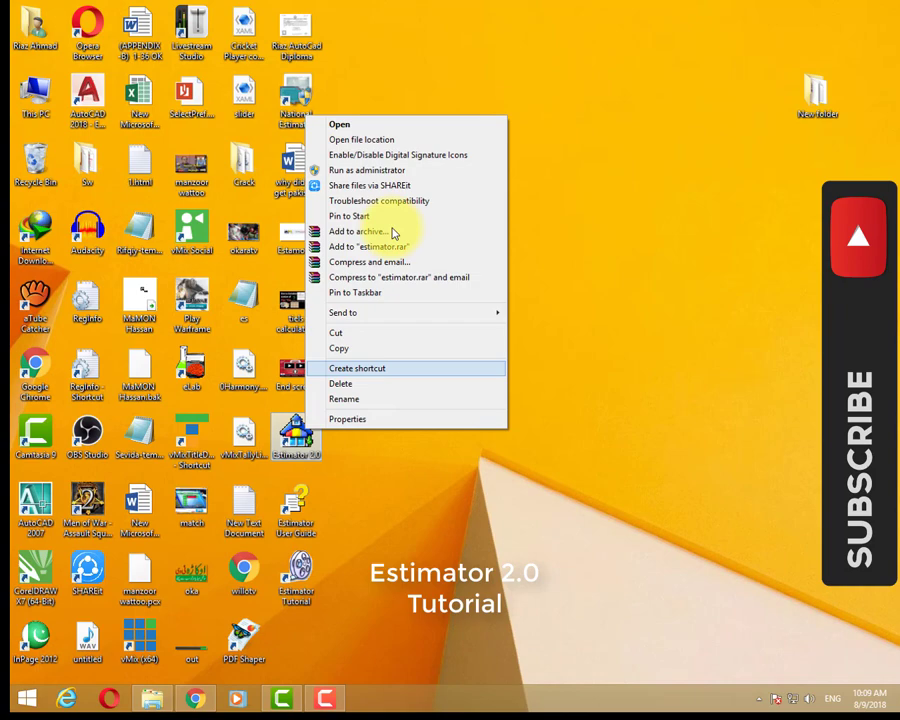
click(341, 122)
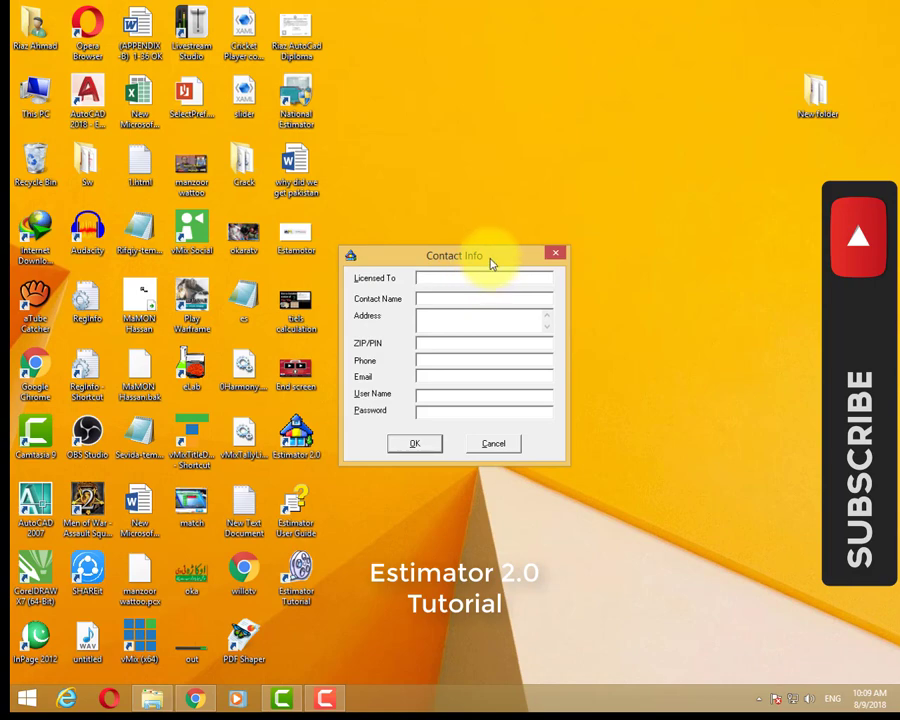
drag(488, 258, 507, 261)
text(Sabir Construc)
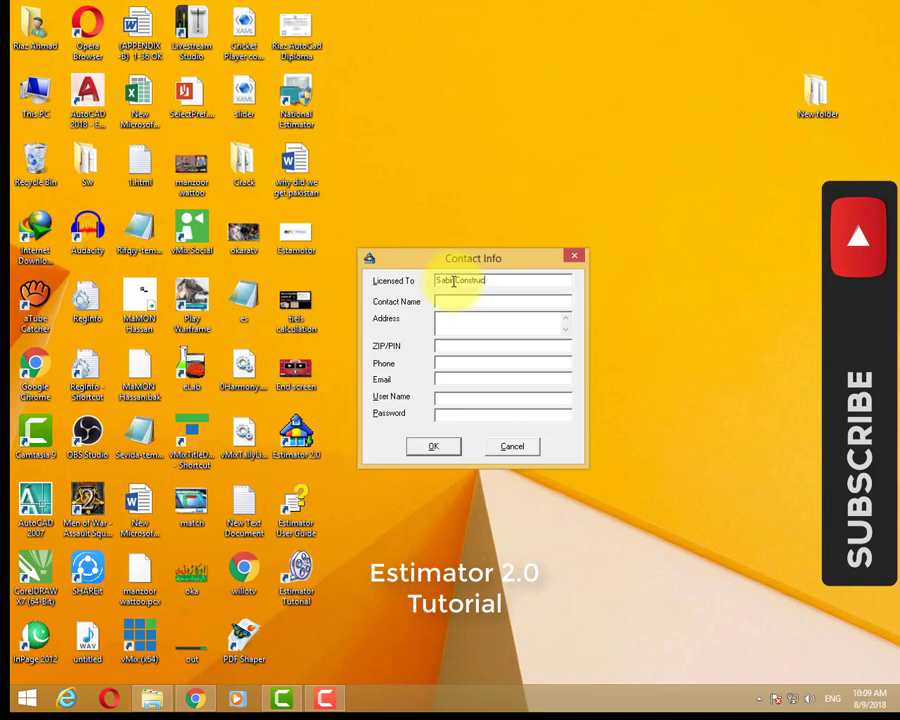
Fill in the licensee company, contact's name, postal address, ZIP code and phone number
text(tion Comp)
text(pa)
text(hmad)
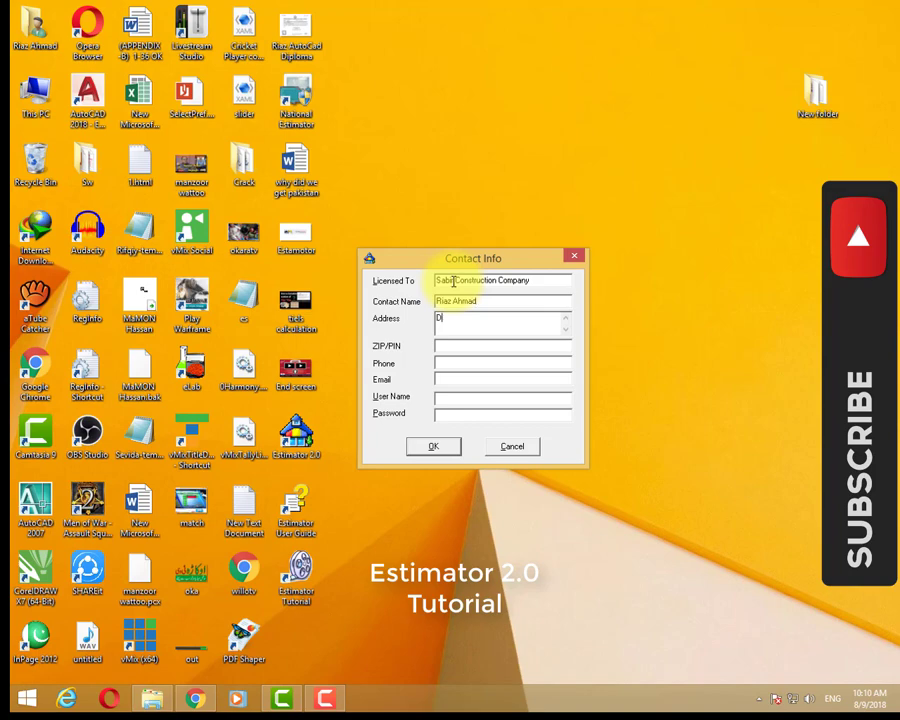
text(HA )
text(aho)
text(Paksitan)
text(61076)
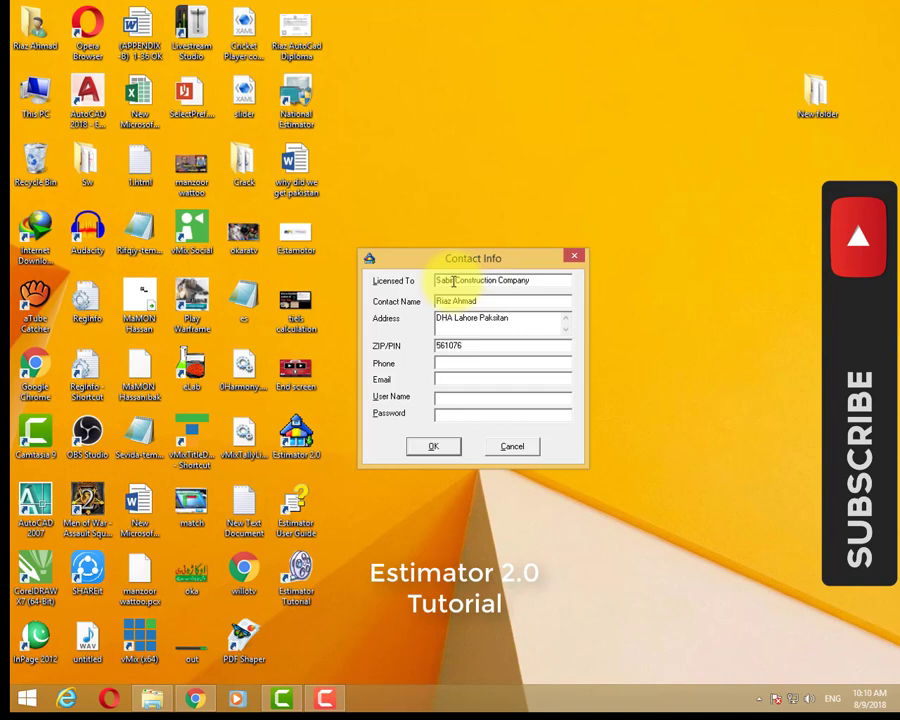
text(30)
text(744)
key(BackSpace)
key(BackSpace)
key(BackSpace)
key(BackSpace)
key(BackSpace)
key(BackSpace)
key(BackSpace)
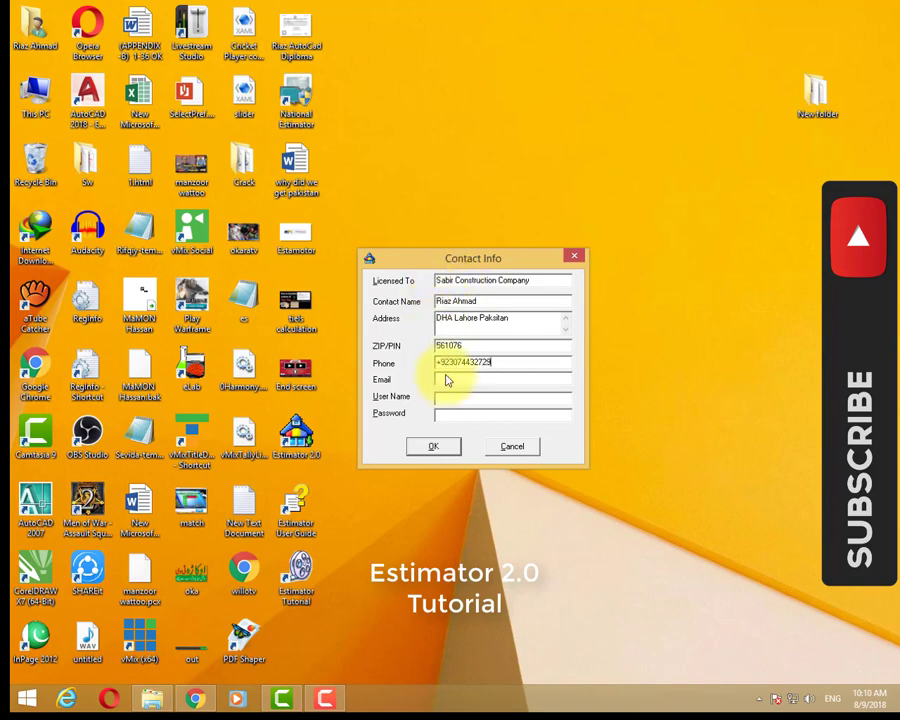
Enter the contact's e-mail, user name 'admin' and the password, then submit the form
click(447, 379)
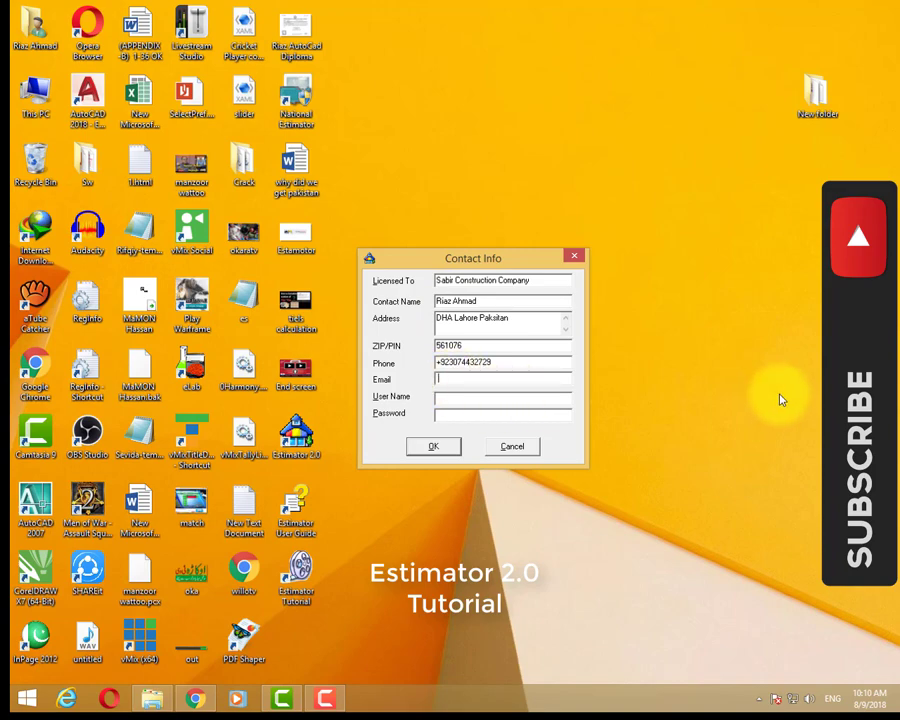
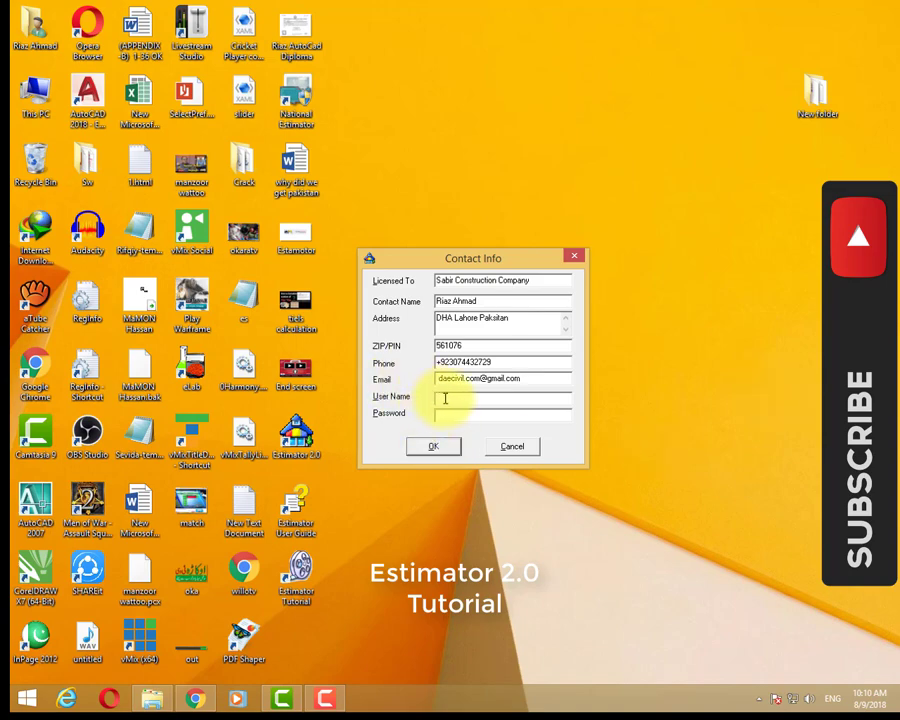
click(446, 397)
text(a)
text(dmin)
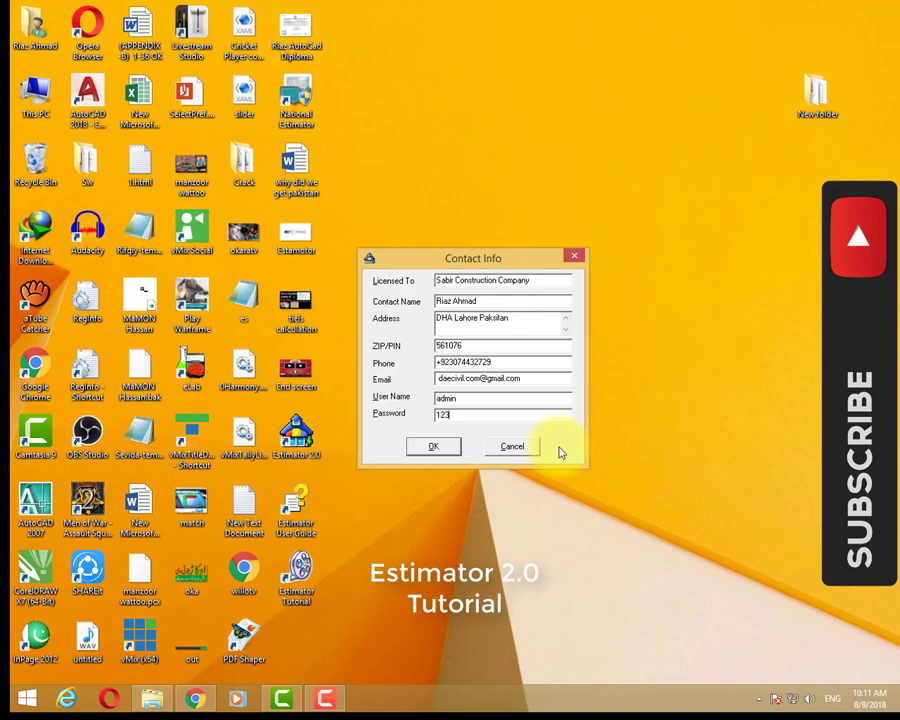
click(437, 449)
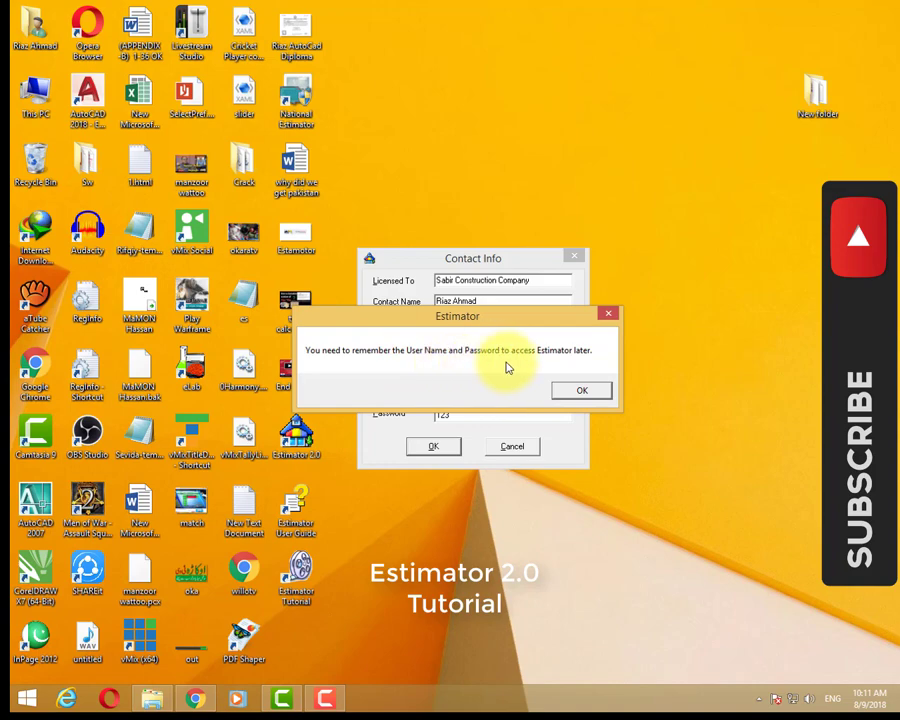
Acknowledge the credentials reminder and enter 'admin' as the login user name
click(578, 396)
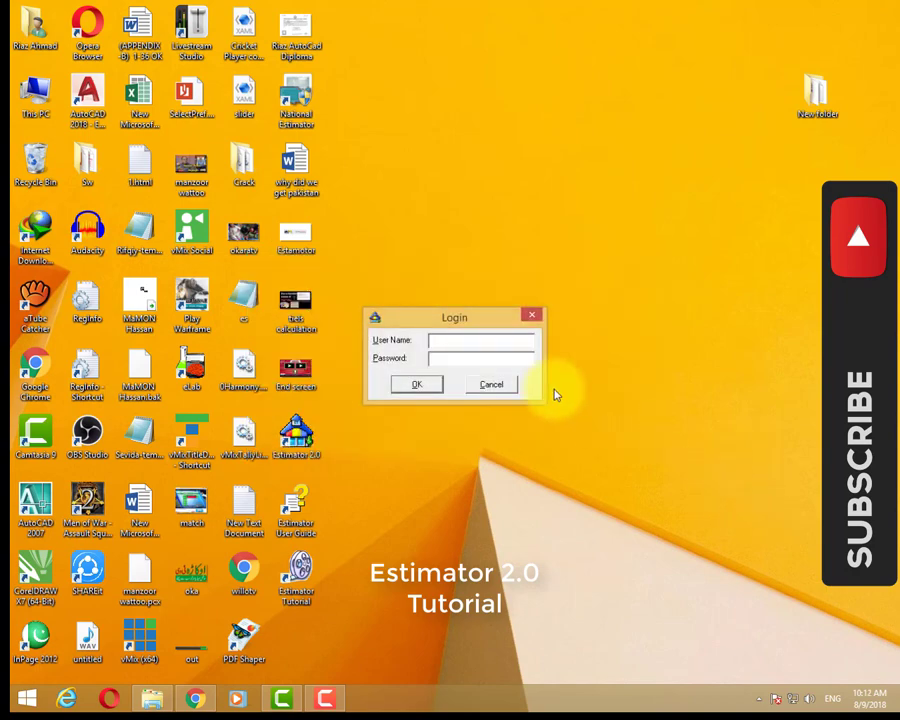
drag(447, 327, 488, 349)
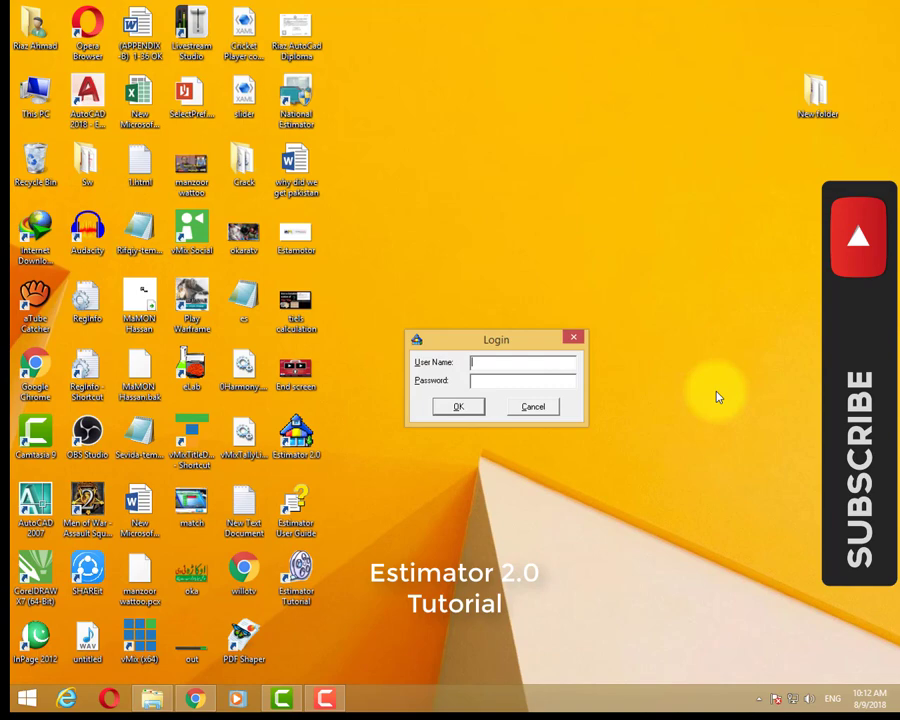
text(admin)
key(Tab)
Enter the password to log in, then briefly view the Buildings project details
text(**)
text(*)
click(456, 410)
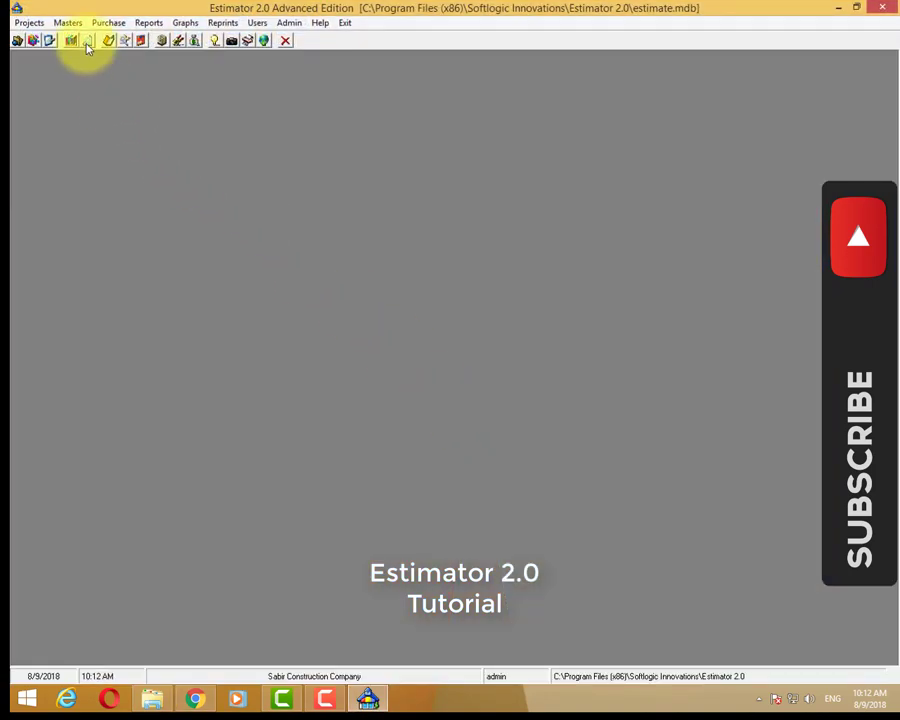
click(30, 22)
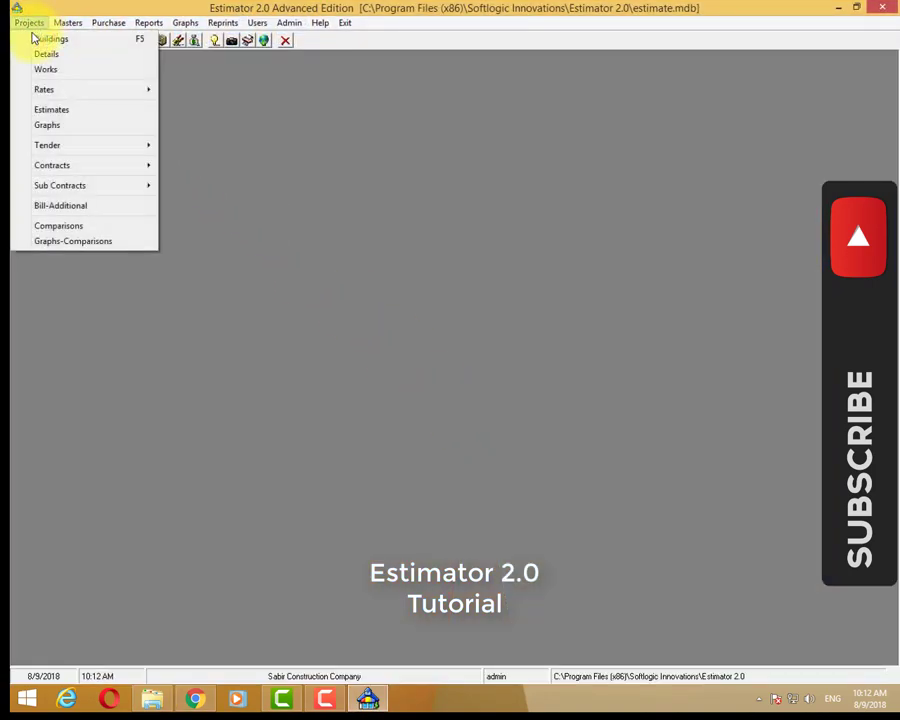
click(50, 55)
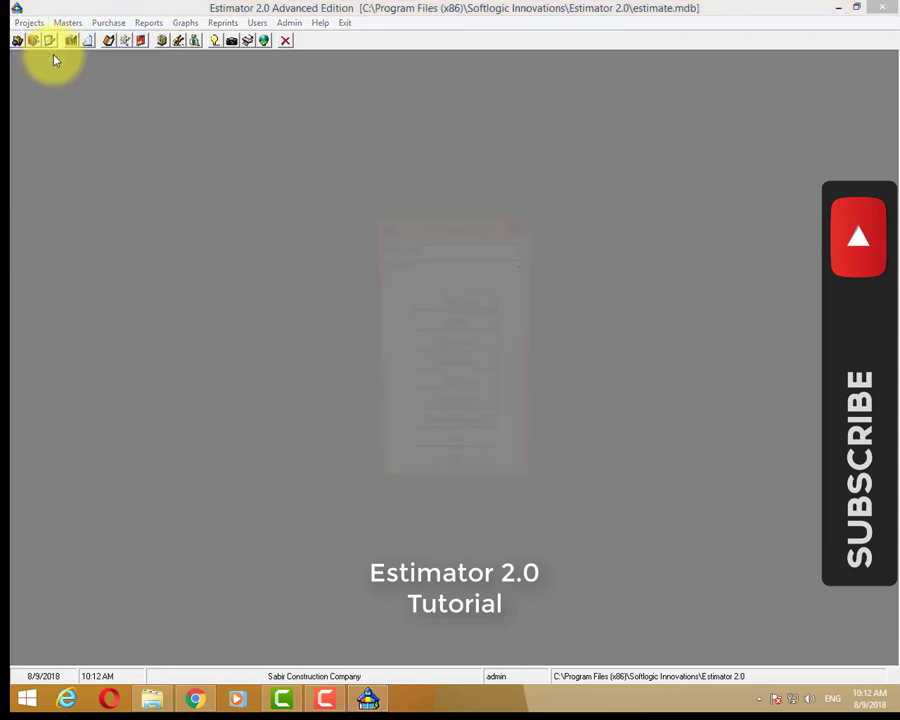
click(521, 229)
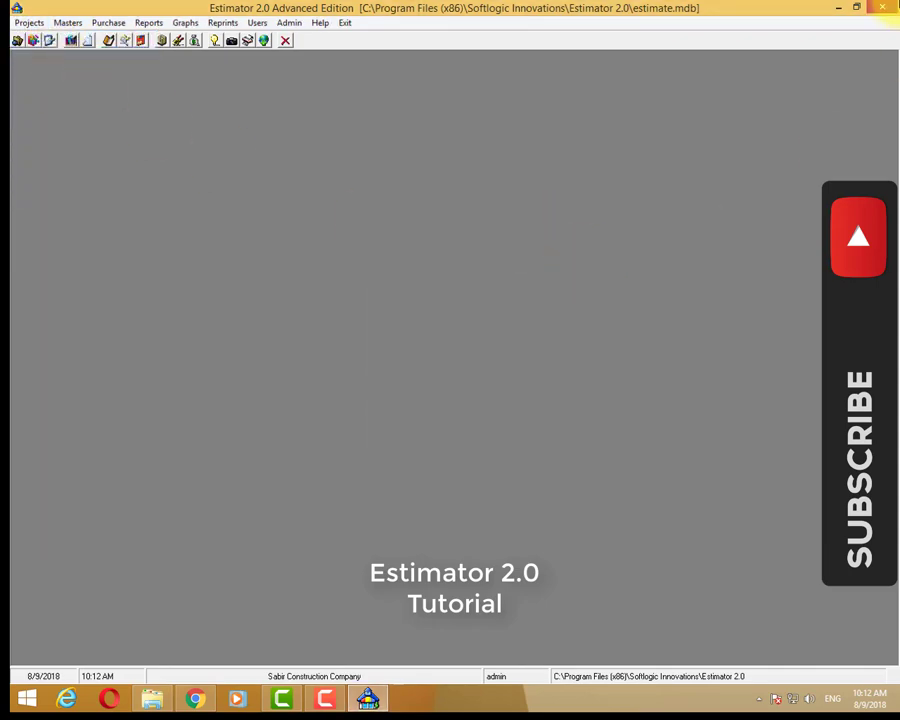
Close Estimator 2.0 and dismiss the desktop context menu
click(890, 10)
right_click(532, 304)
click(567, 343)
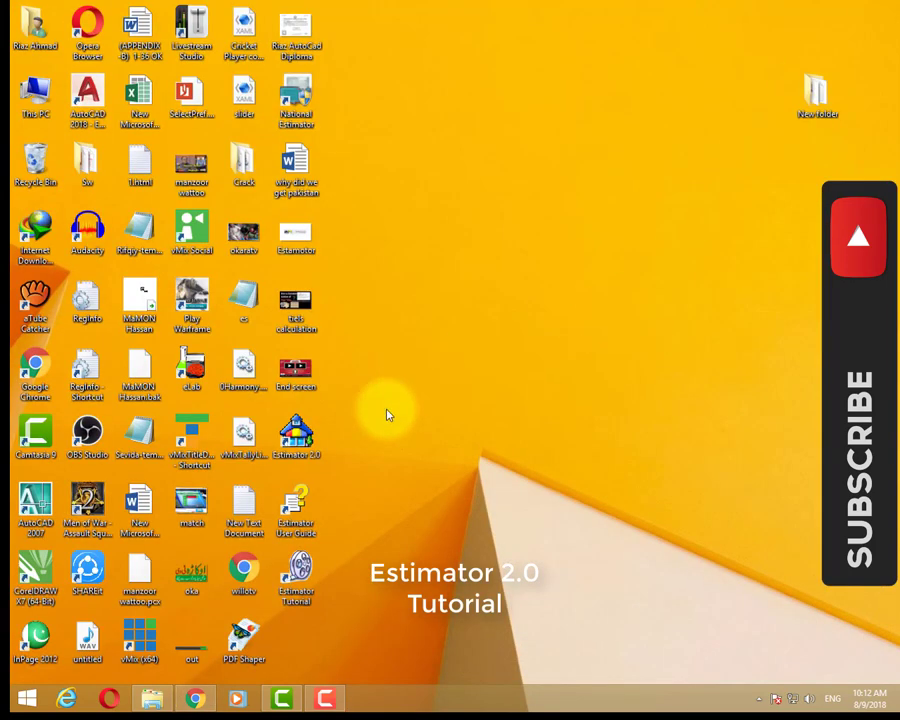
Launch Estimator 2.0 and try logging in as user admin with the password
double_click(296, 435)
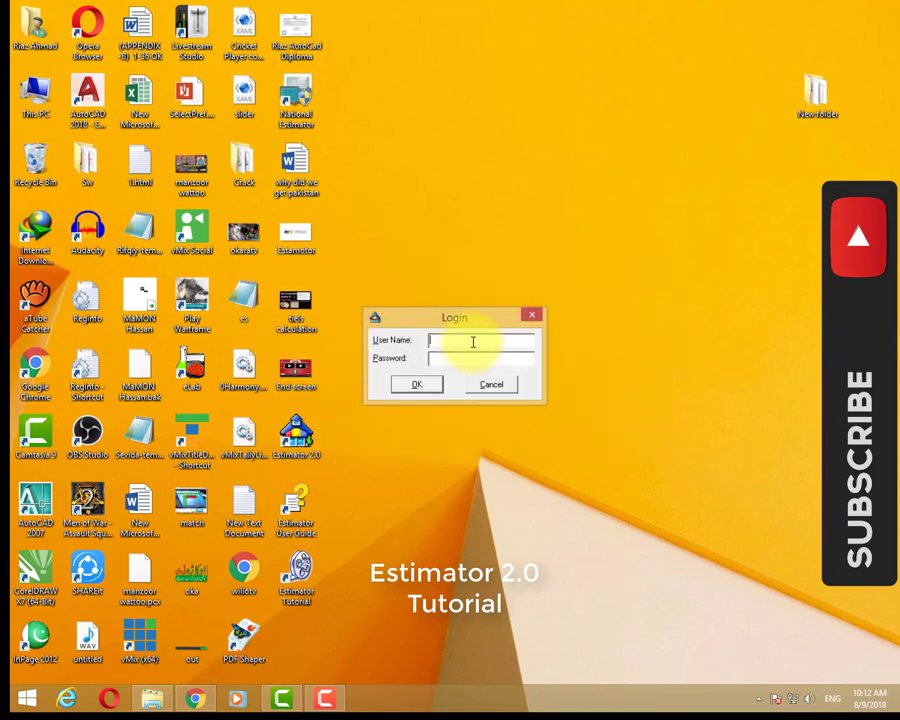
text(admiin)
key(Tab)
text(***)
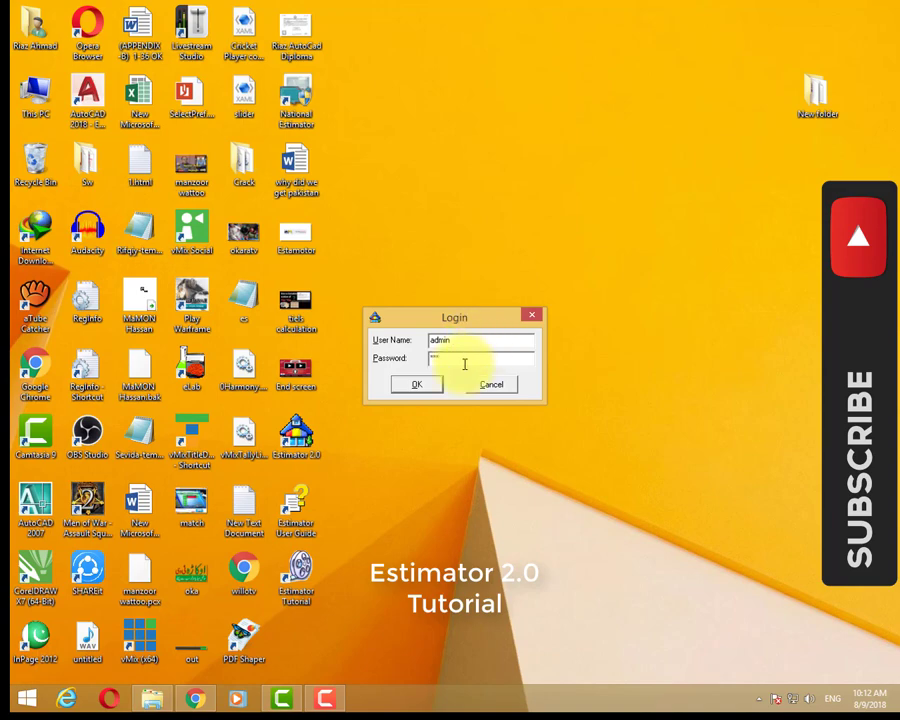
click(418, 386)
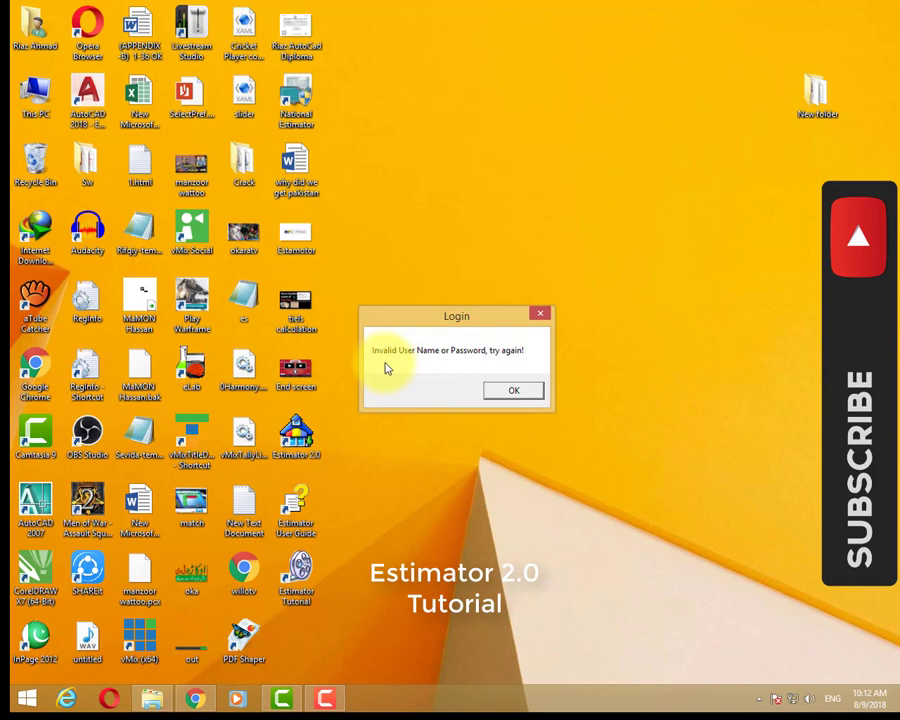
Dismiss the invalid-login error and re-enter the admin password to log in
click(520, 393)
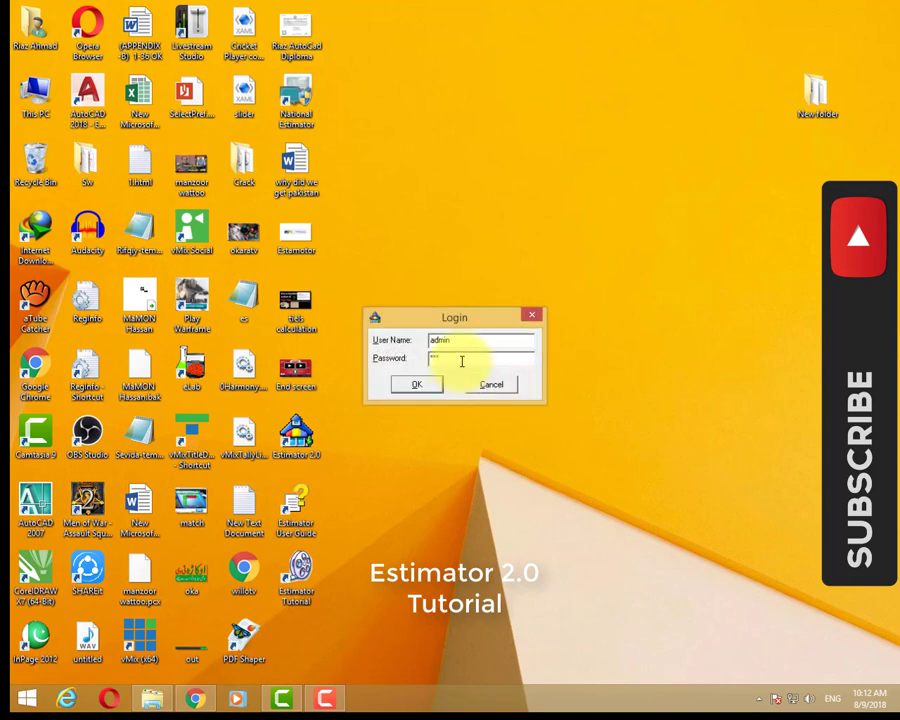
text(***)
click(465, 356)
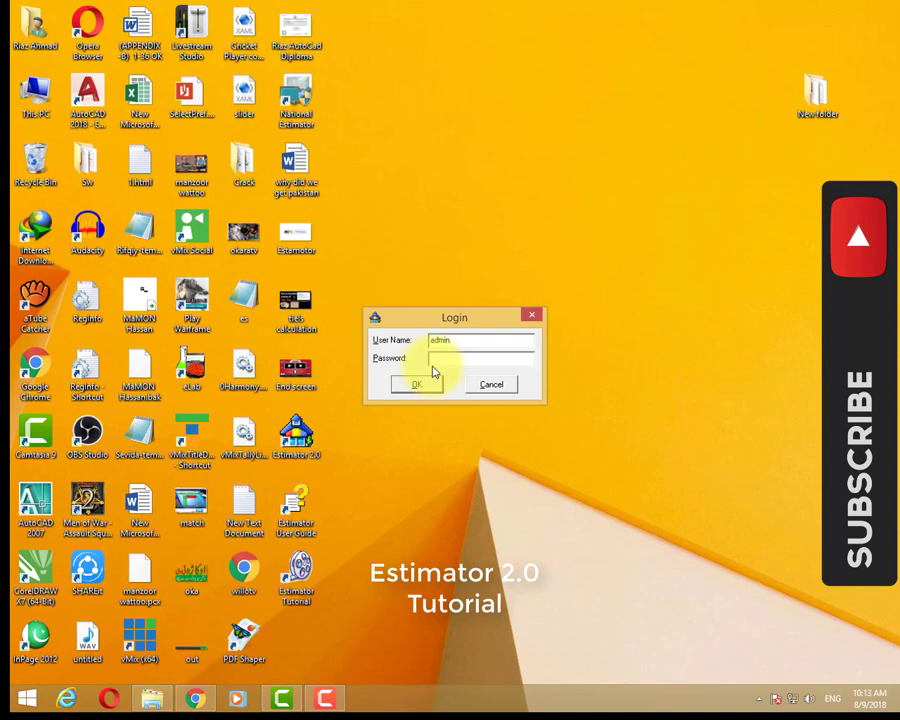
key(Return)
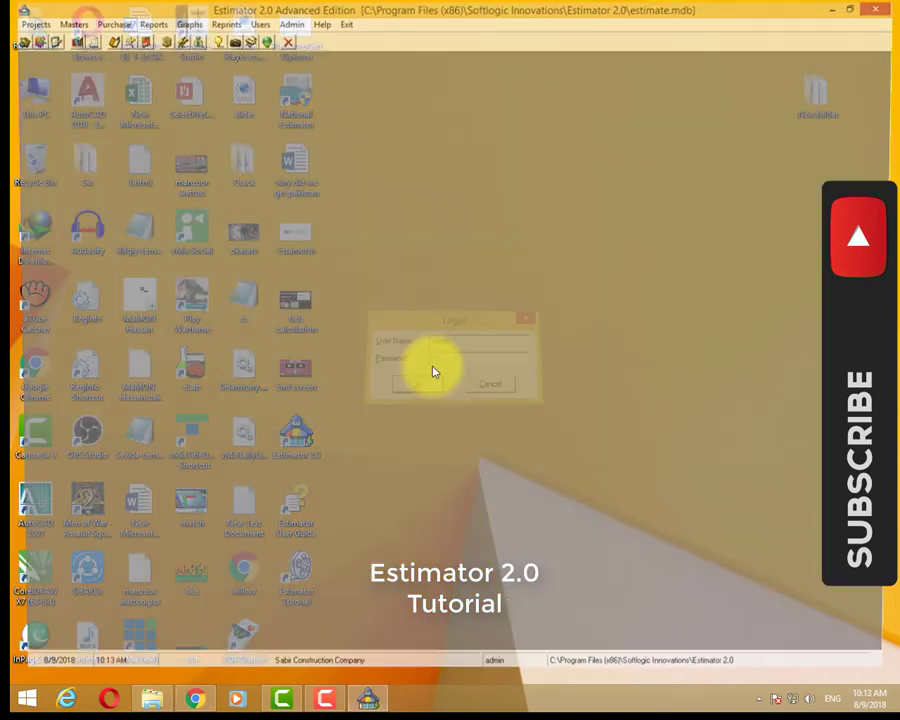
Close Estimator and show the tutorial channel's PLAYLISTS page in Chrome
click(883, 8)
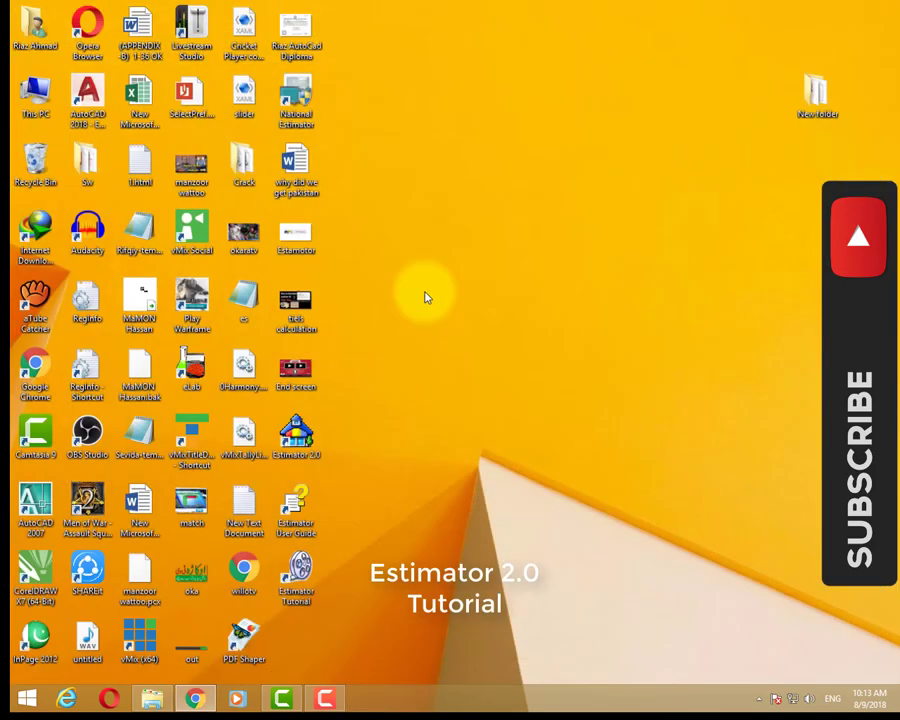
click(194, 697)
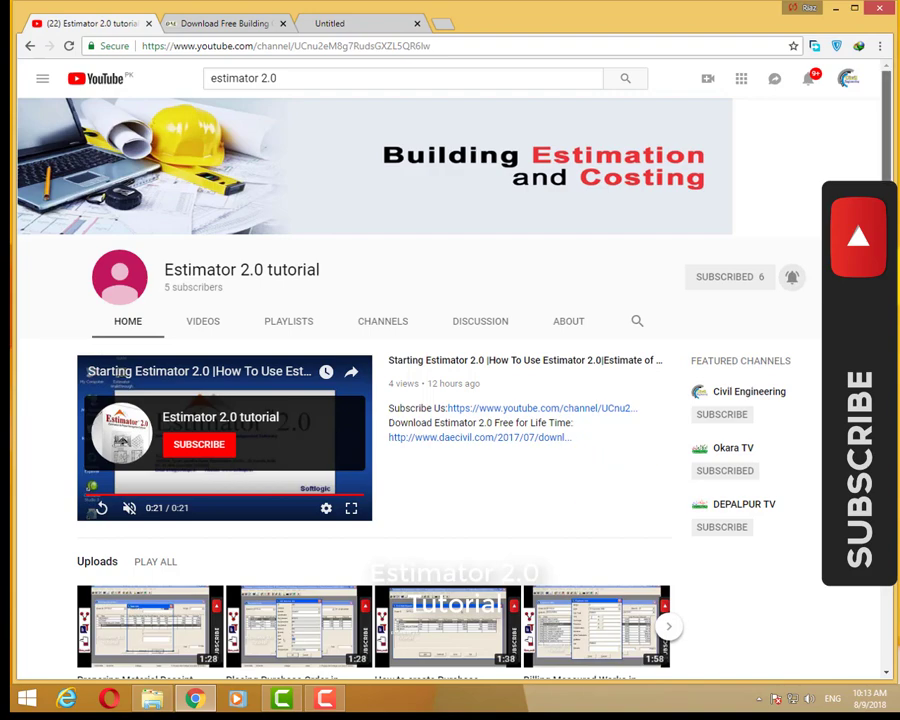
scroll(813, 301, down, 1)
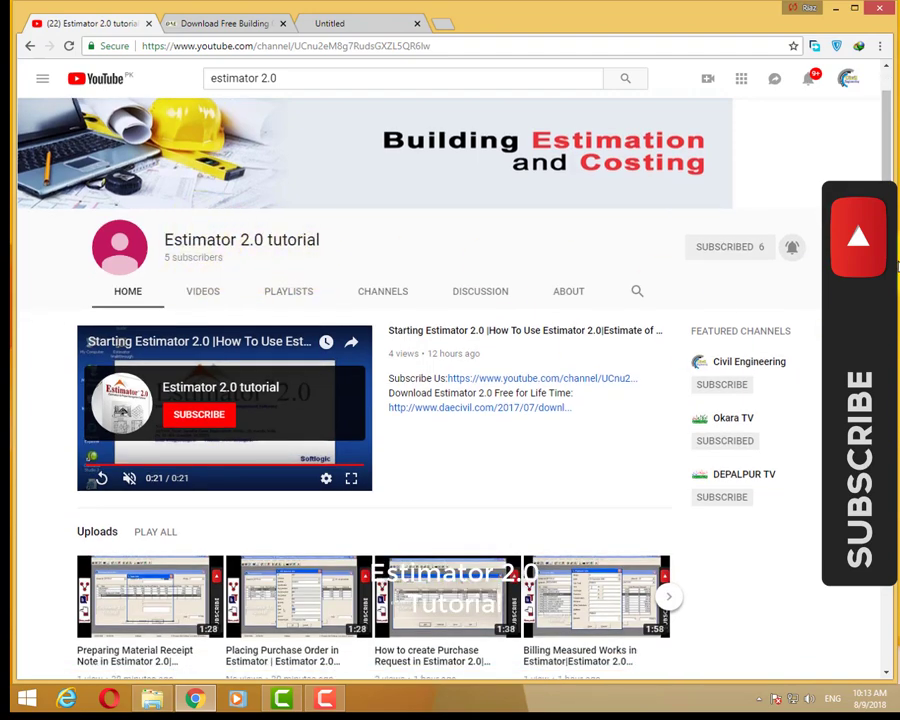
scroll(597, 355, down, 2)
scroll(450, 400, down, 2)
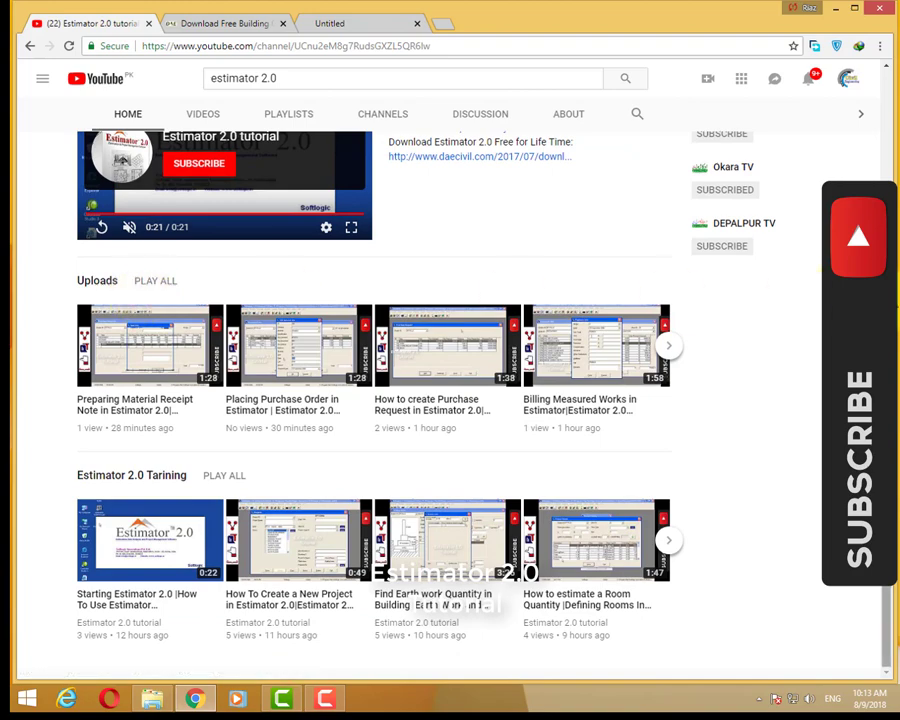
drag(886, 610, 886, 87)
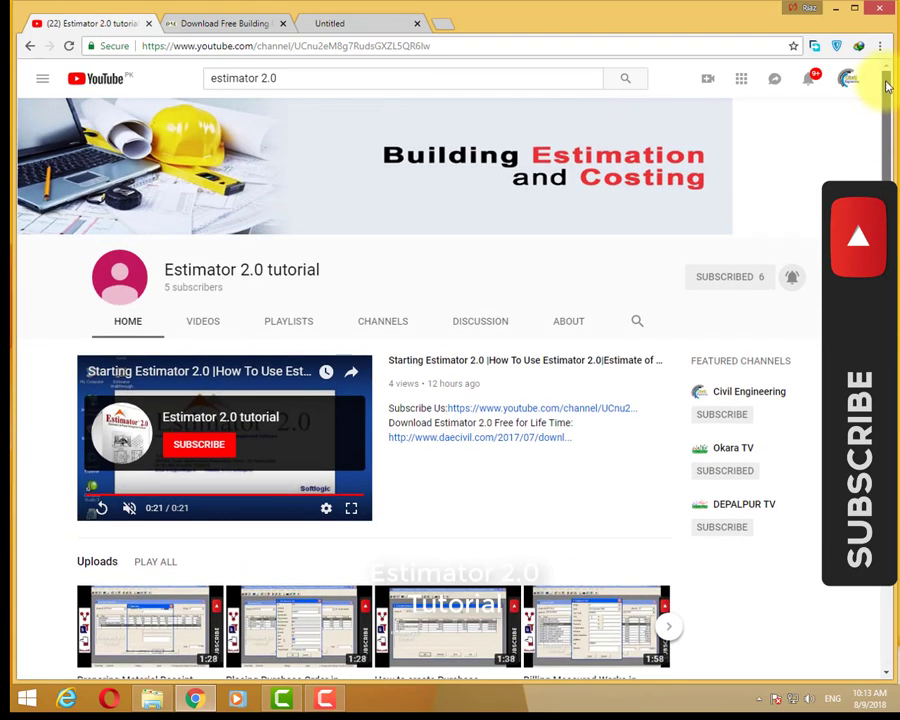
click(281, 322)
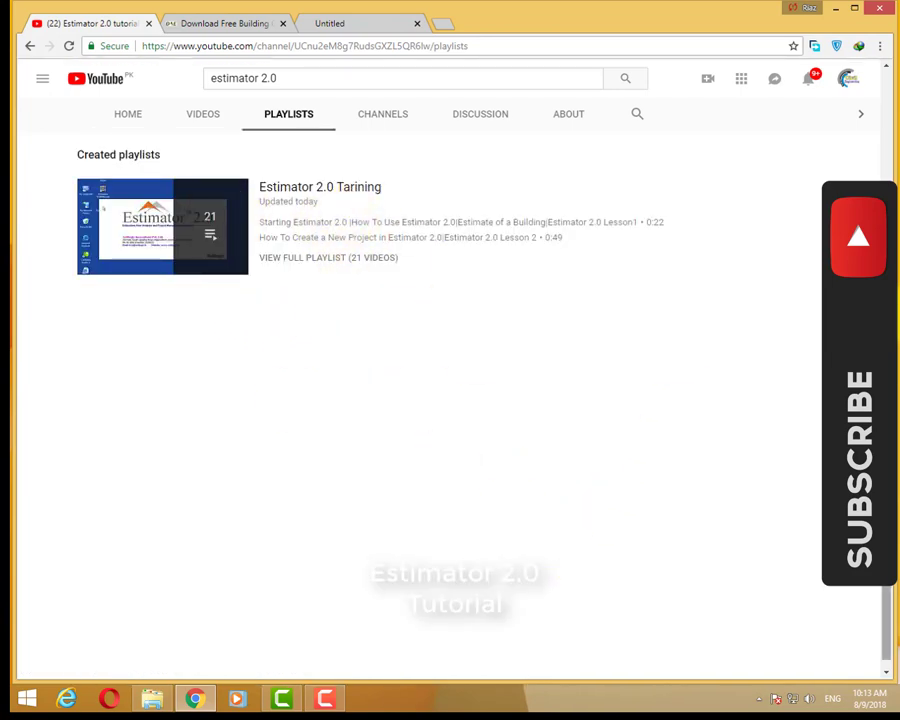
Play the Estimator 2.0 Tarining playlist's first lesson and pause it at 0:03
click(290, 190)
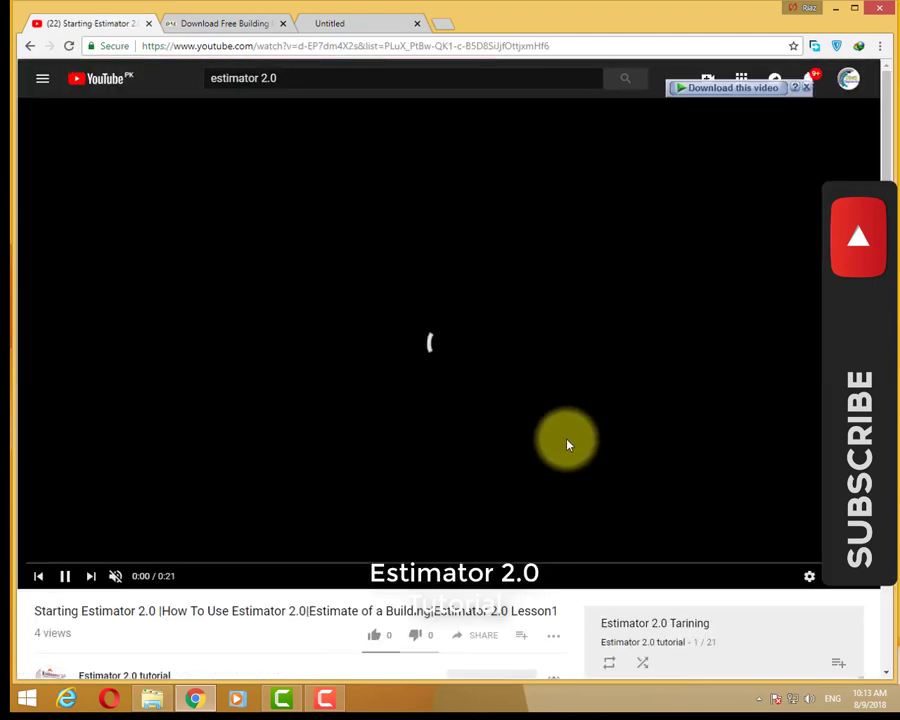
scroll(70, 515, down, 3)
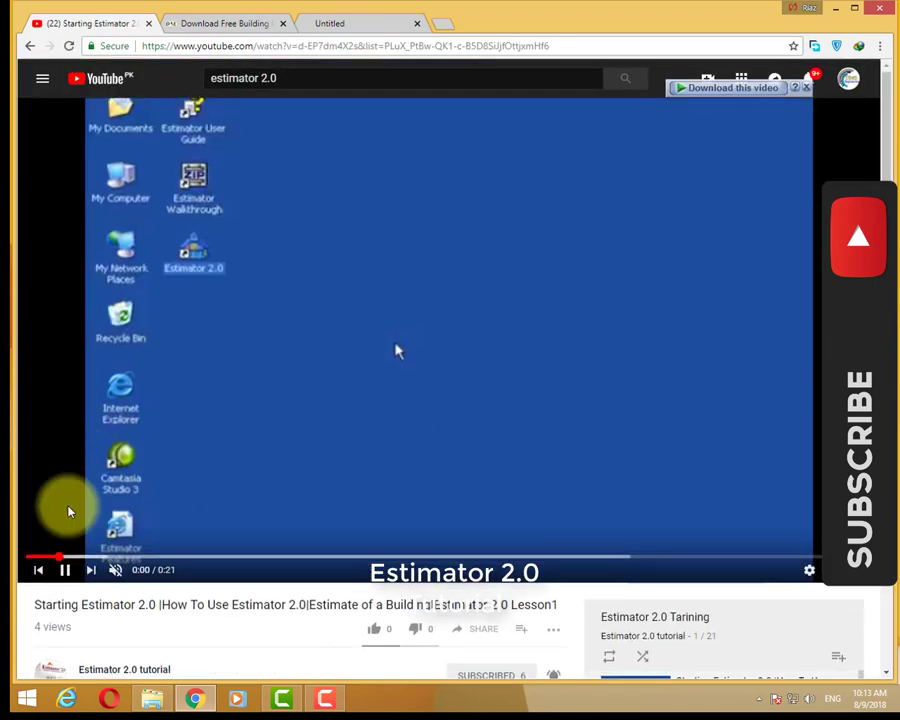
click(63, 297)
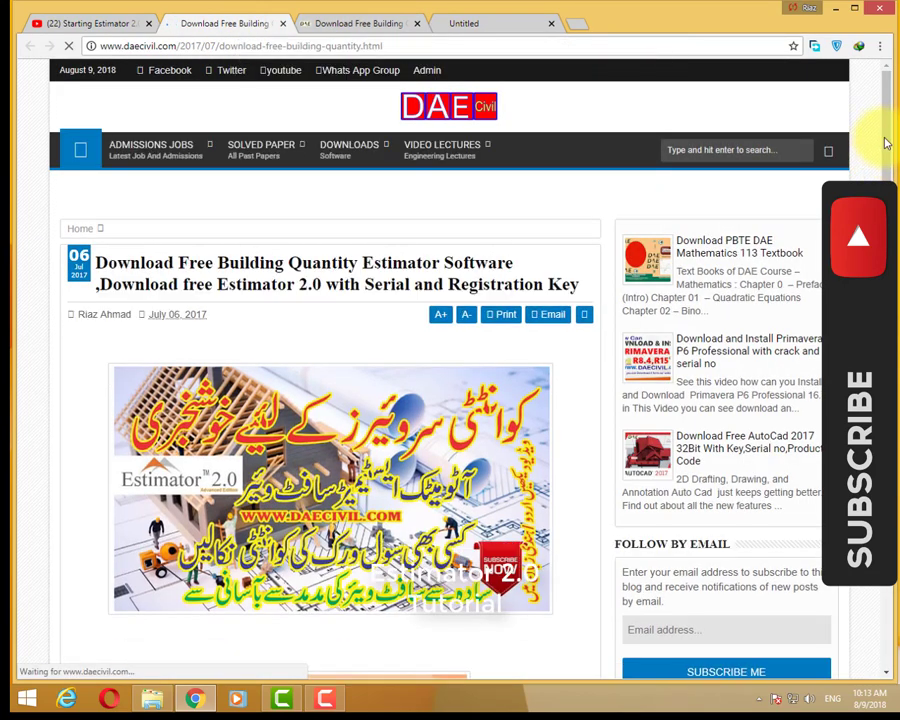
scroll(315, 400, down, 7)
scroll(315, 400, down, 3)
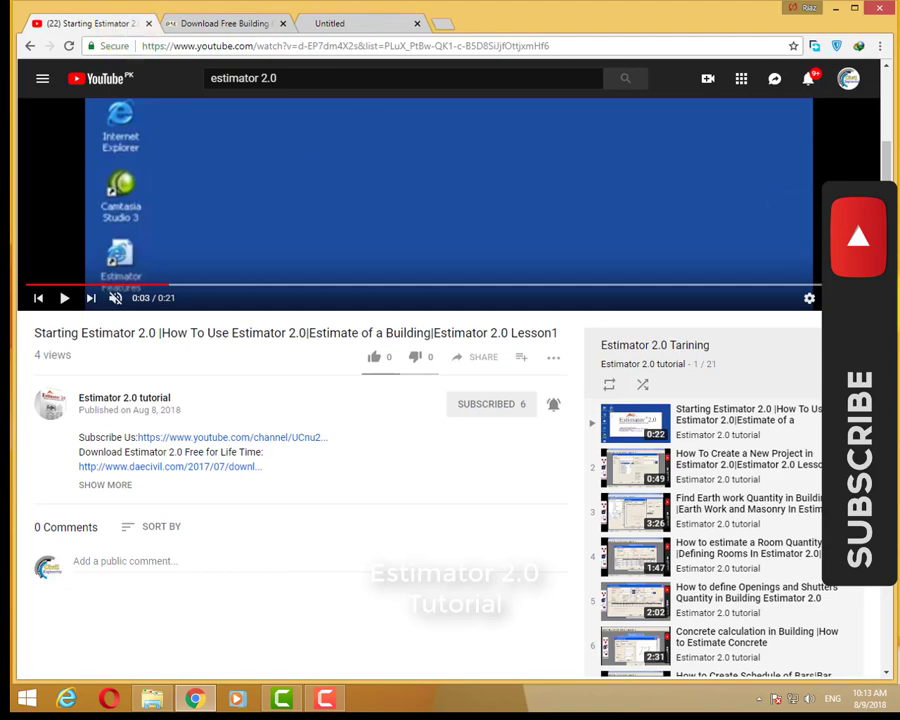
drag(880, 175, 862, 116)
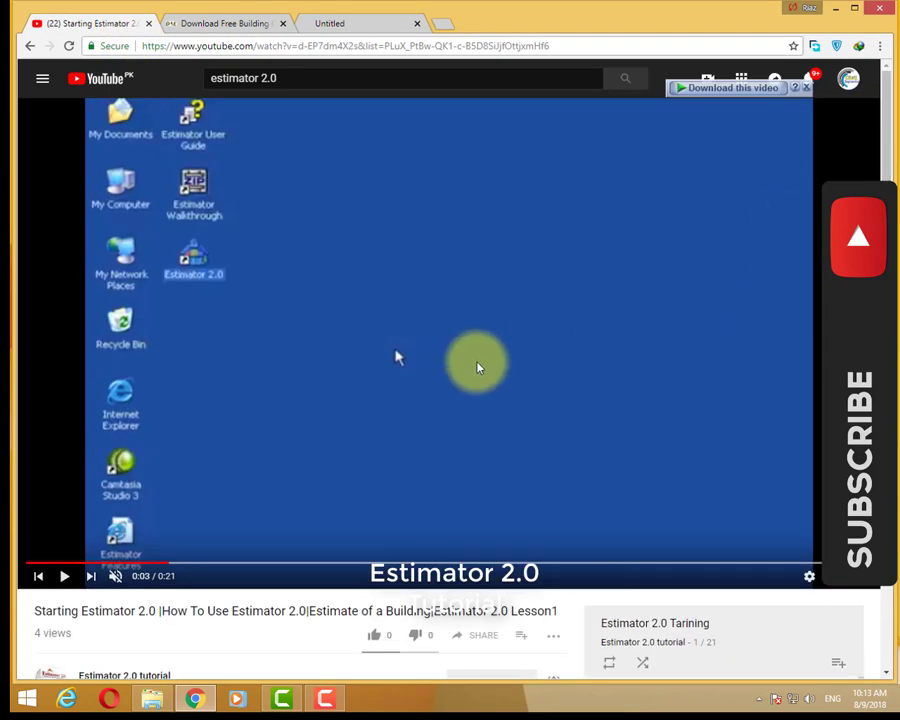